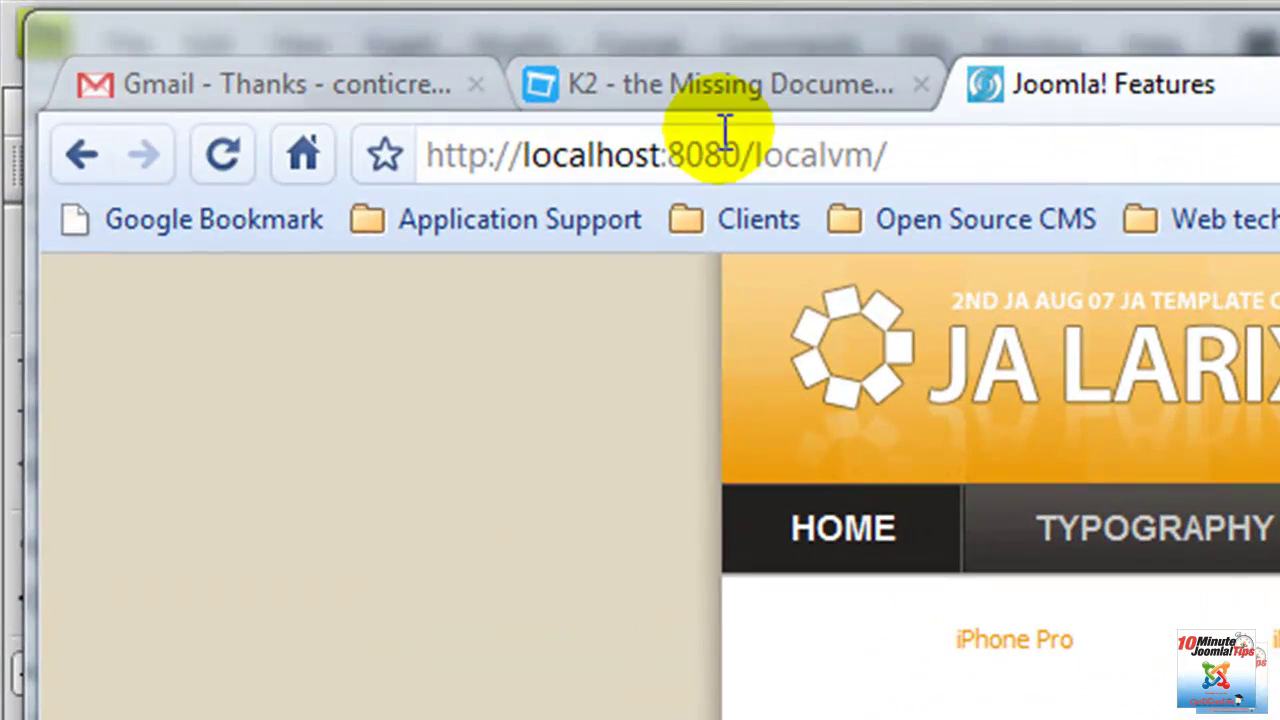
Highlight the localhost:8080 host and port in the address of the local Joomla site.
drag(738, 160, 582, 157)
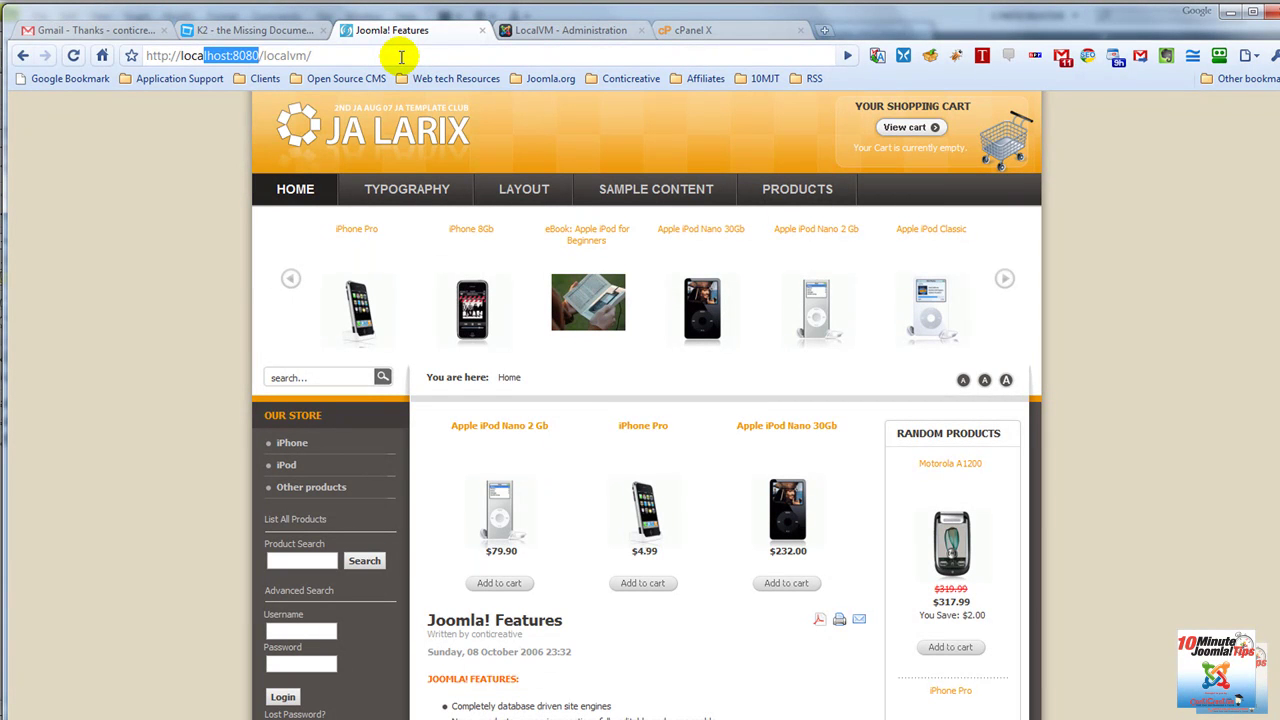
drag(312, 56, 282, 56)
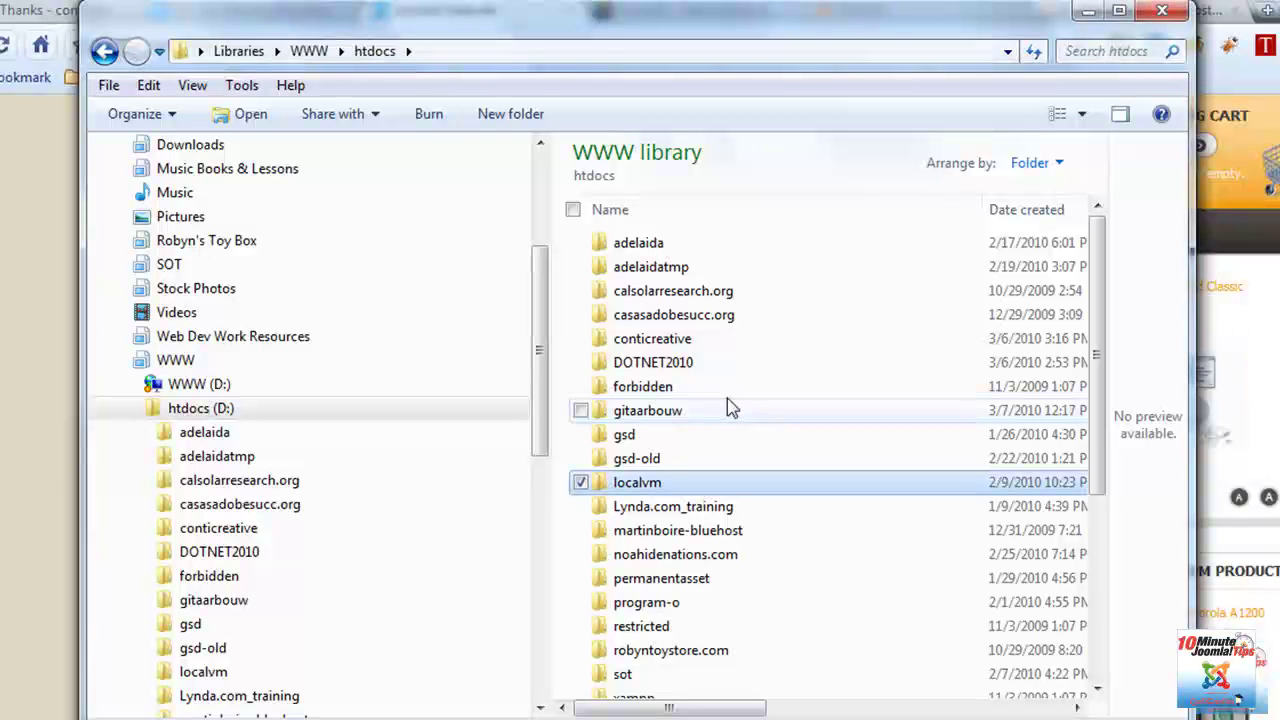
Open the localvm folder inside htdocs in Windows Explorer and look through its Joomla folders and files.
click(617, 482)
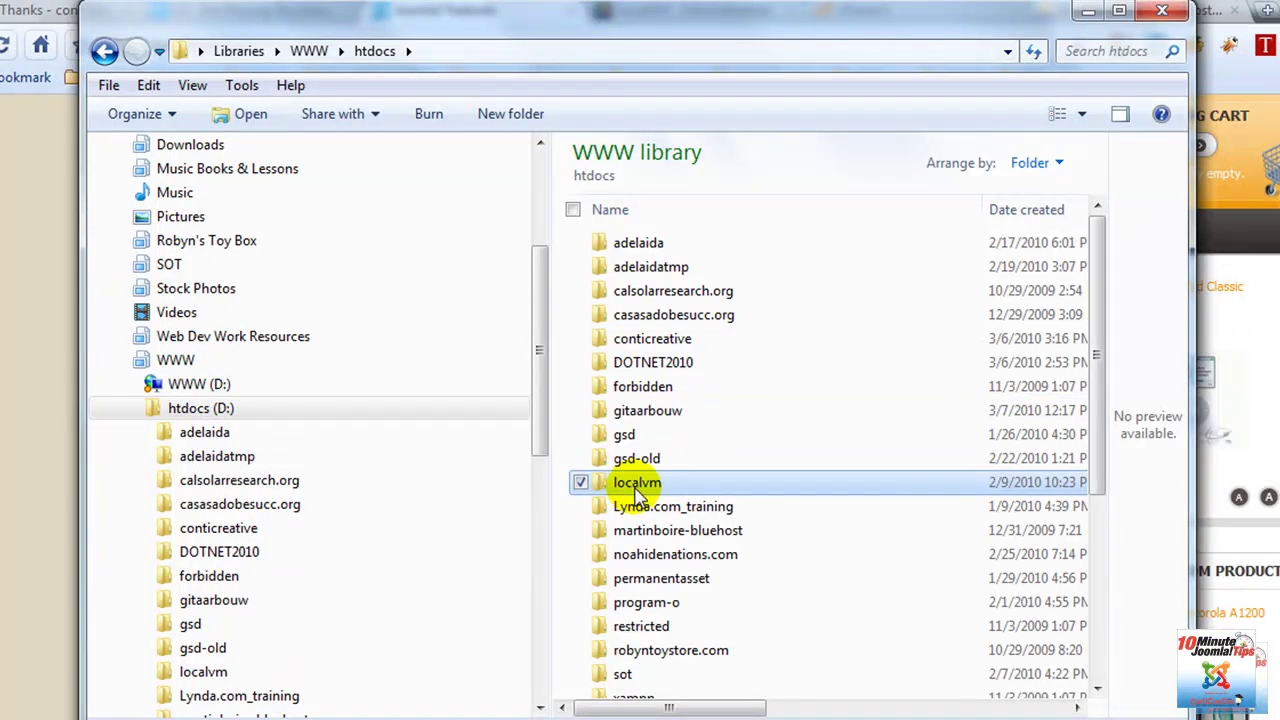
click(380, 50)
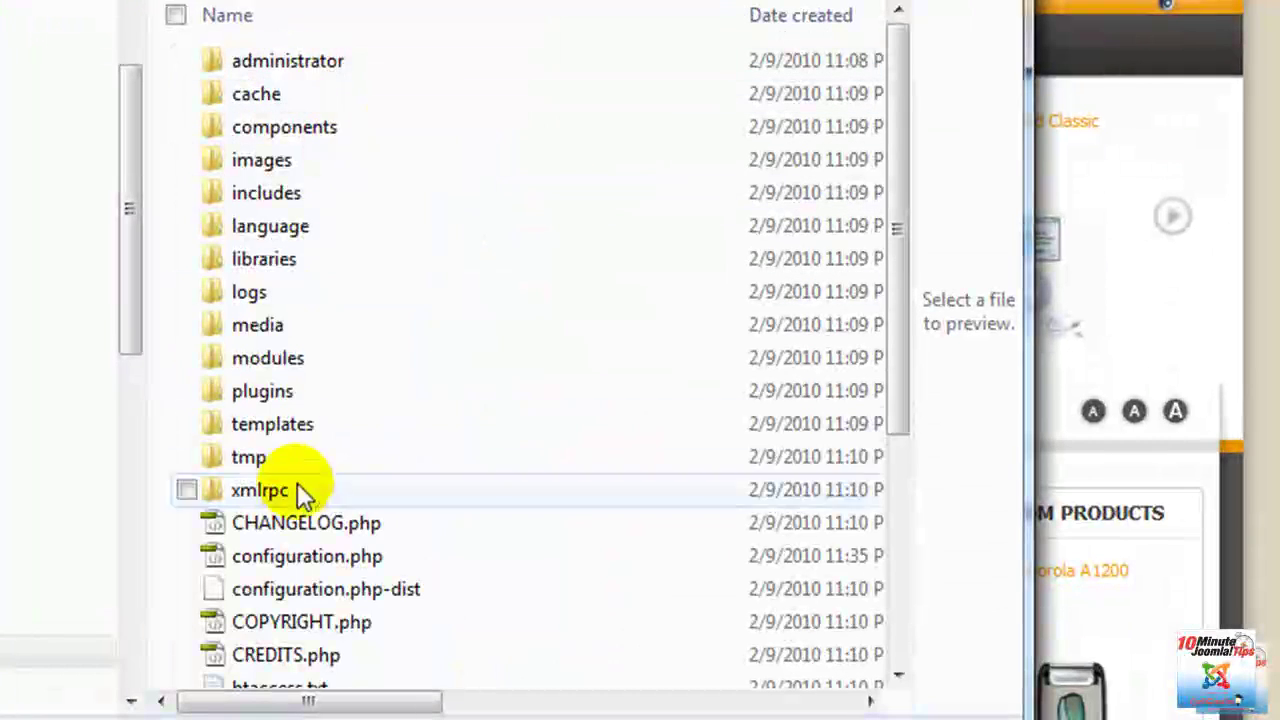
scroll(316, 540, down, 3)
scroll(314, 480, up, 3)
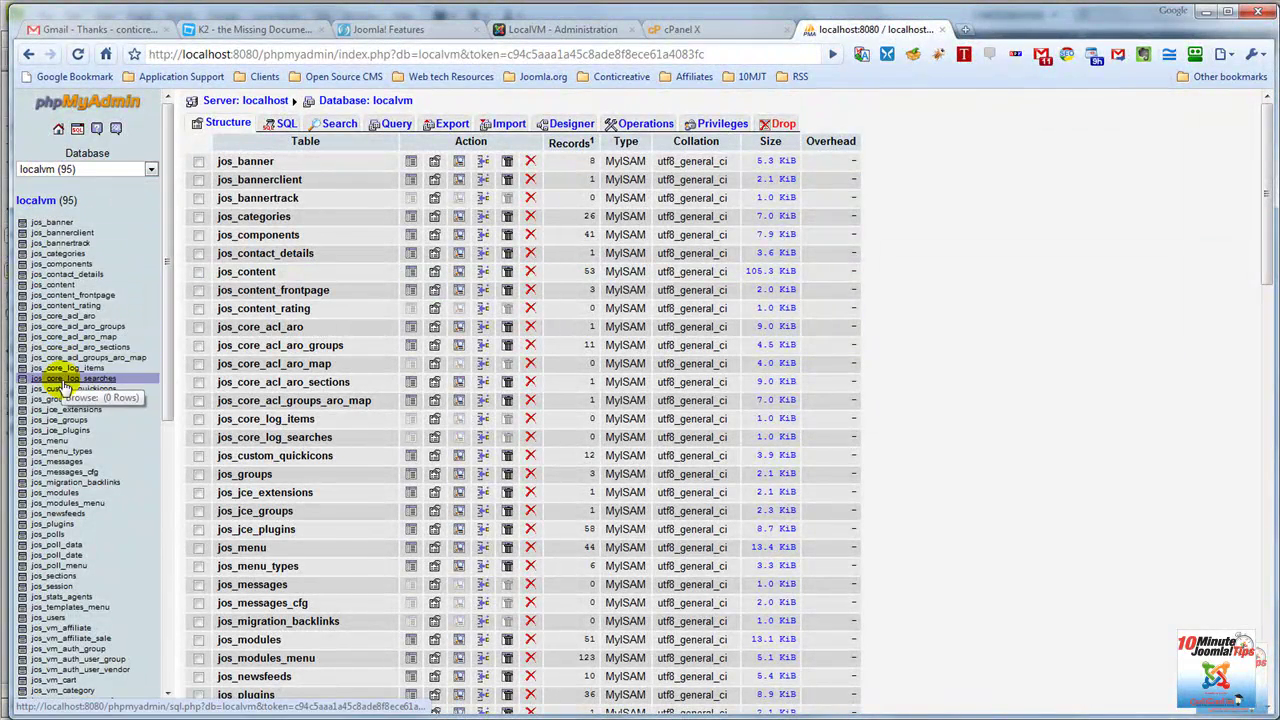
Switch to phpMyAdmin in the browser and look through the table list of the localvm database.
scroll(167, 260, down, 5)
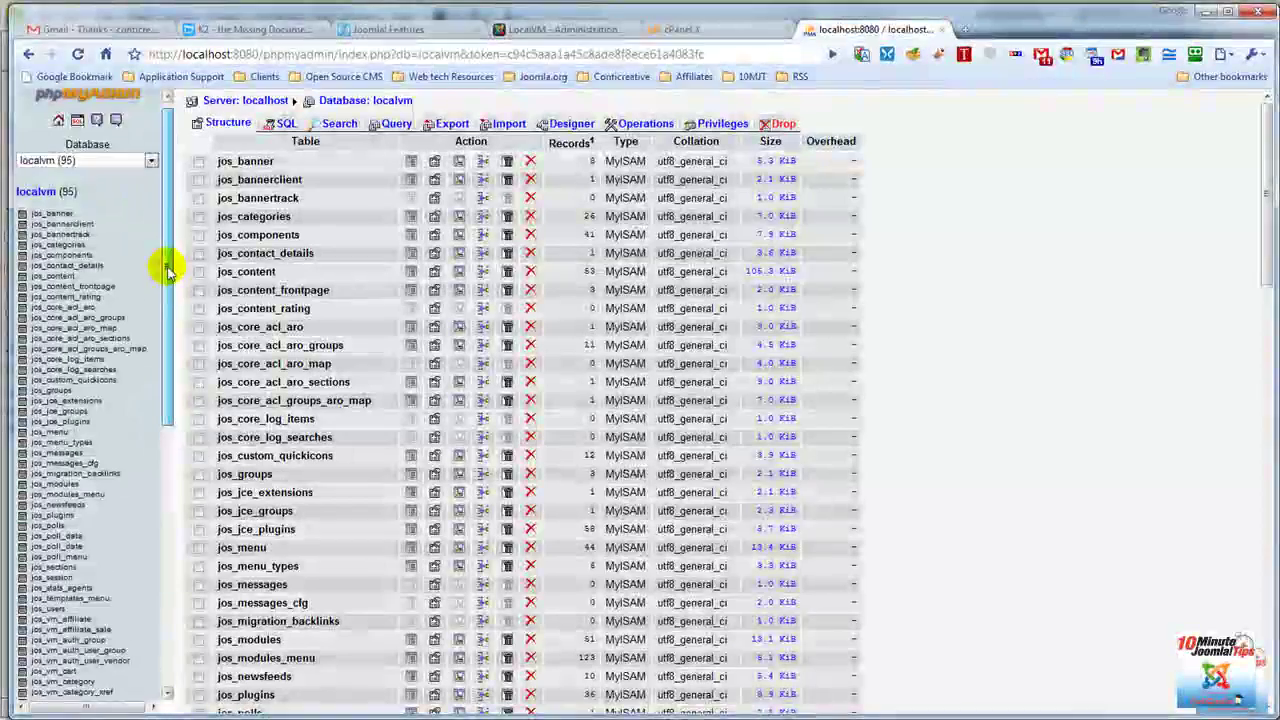
scroll(167, 260, up, 5)
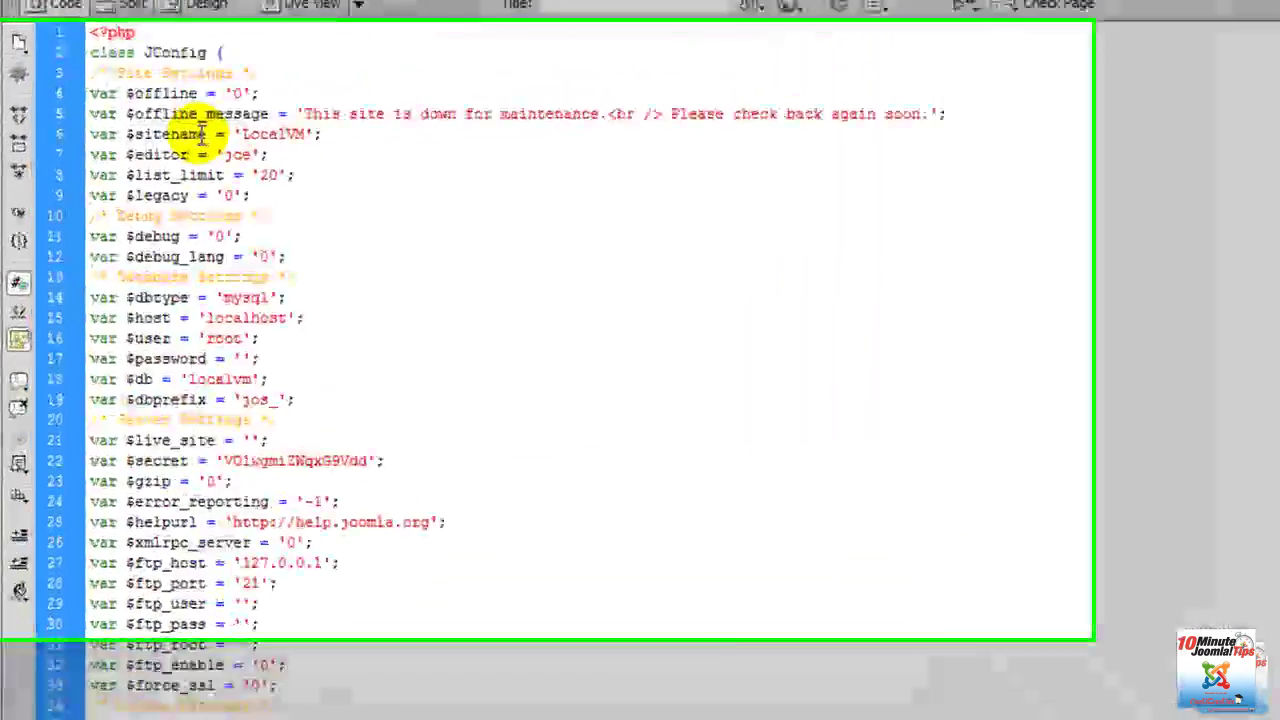
Switch to the code editor and examine the server, locale, mail and cache settings in Joomla's configuration file.
drag(103, 541, 125, 541)
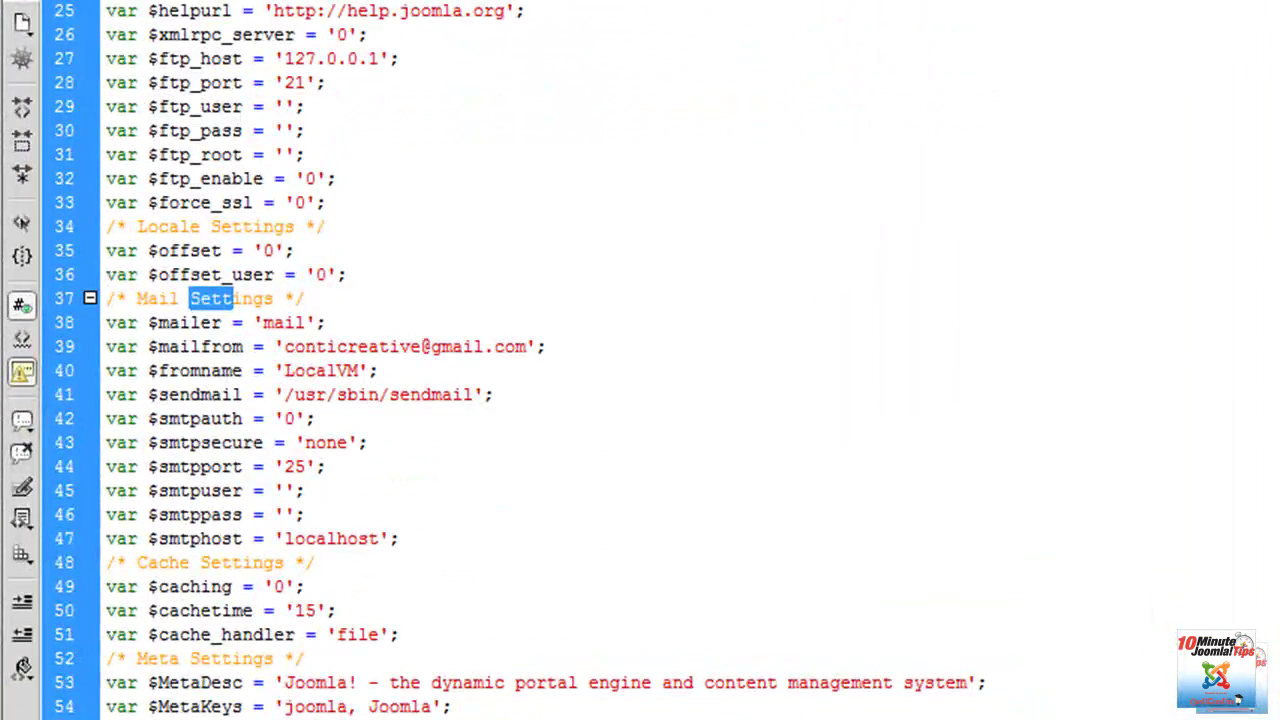
scroll(208, 534, up, 1)
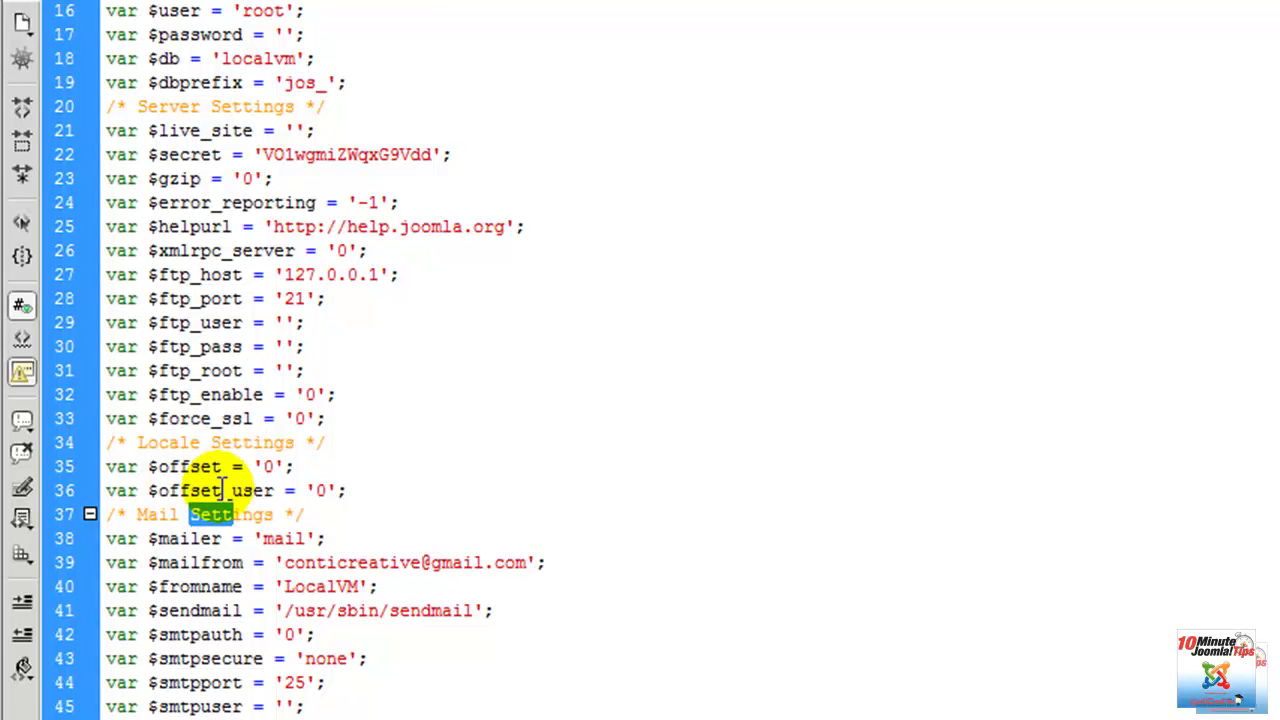
click(220, 514)
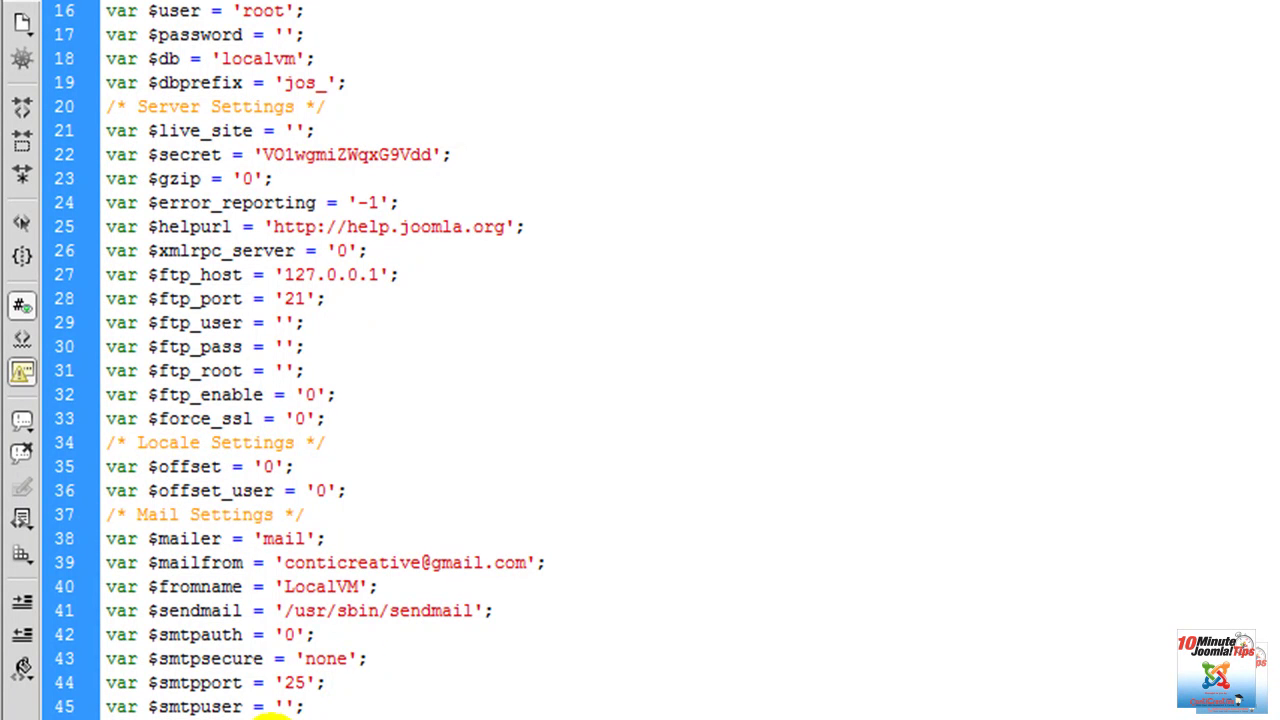
scroll(400, 360, down, 1)
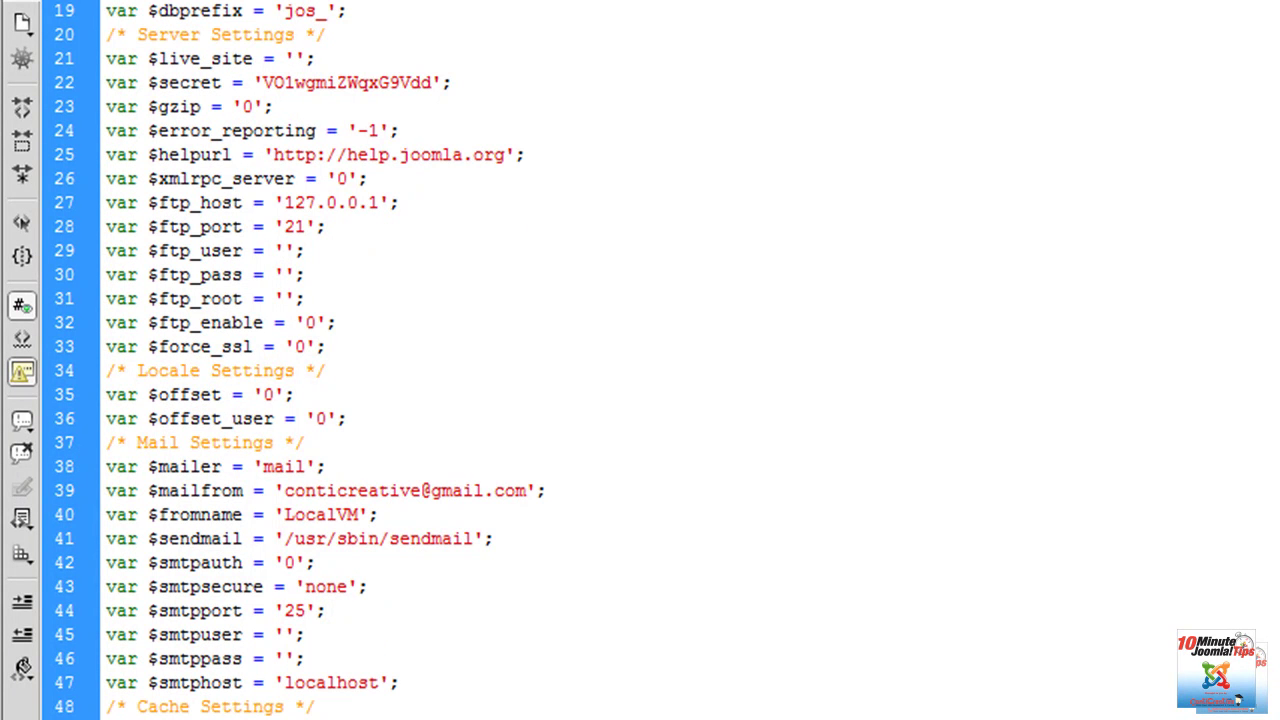
scroll(400, 360, down, 2)
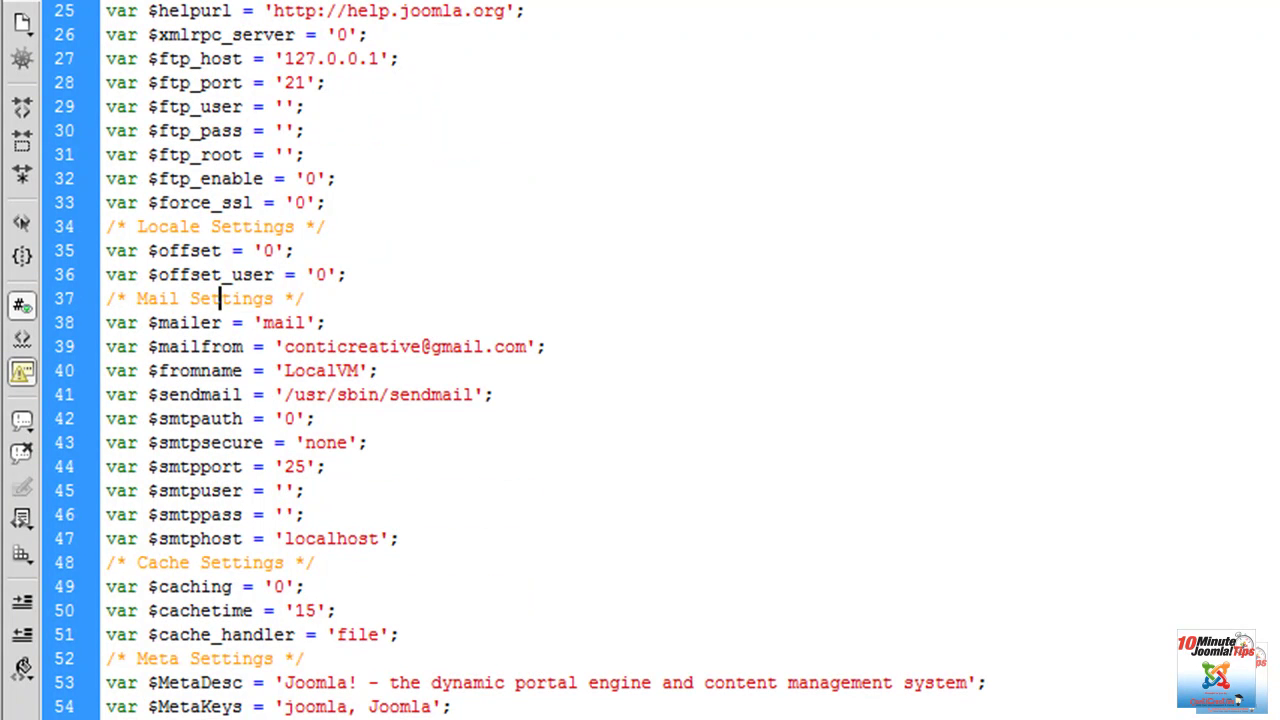
scroll(366, 643, up, 4)
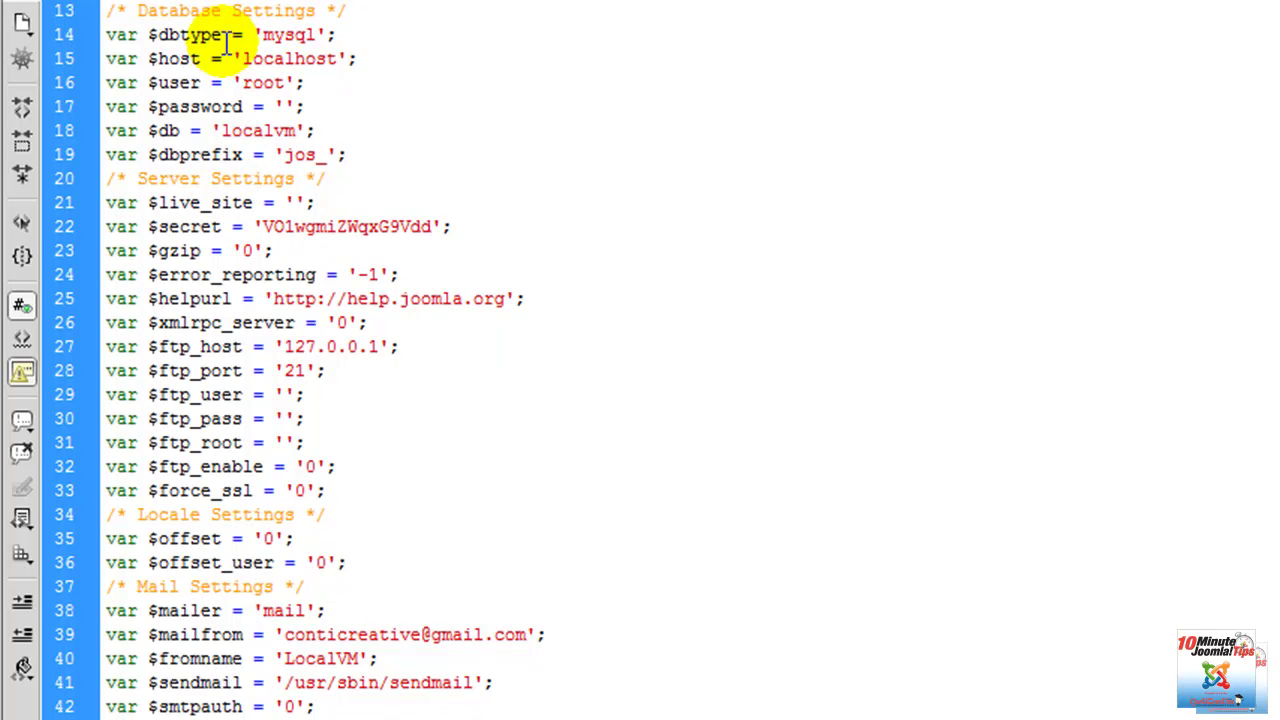
scroll(440, 175, up, 1)
scroll(430, 187, up, 1)
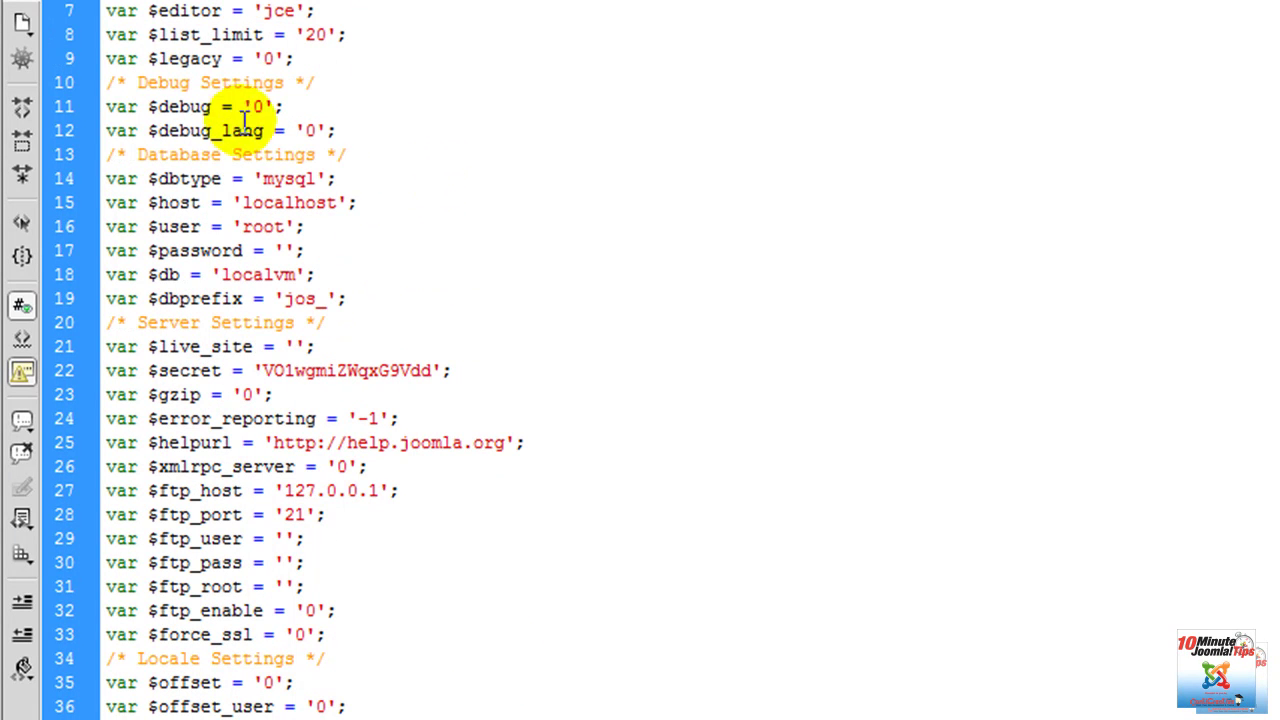
Examine the database settings in the configuration file, highlighting the user, password and database name values.
drag(210, 227, 255, 275)
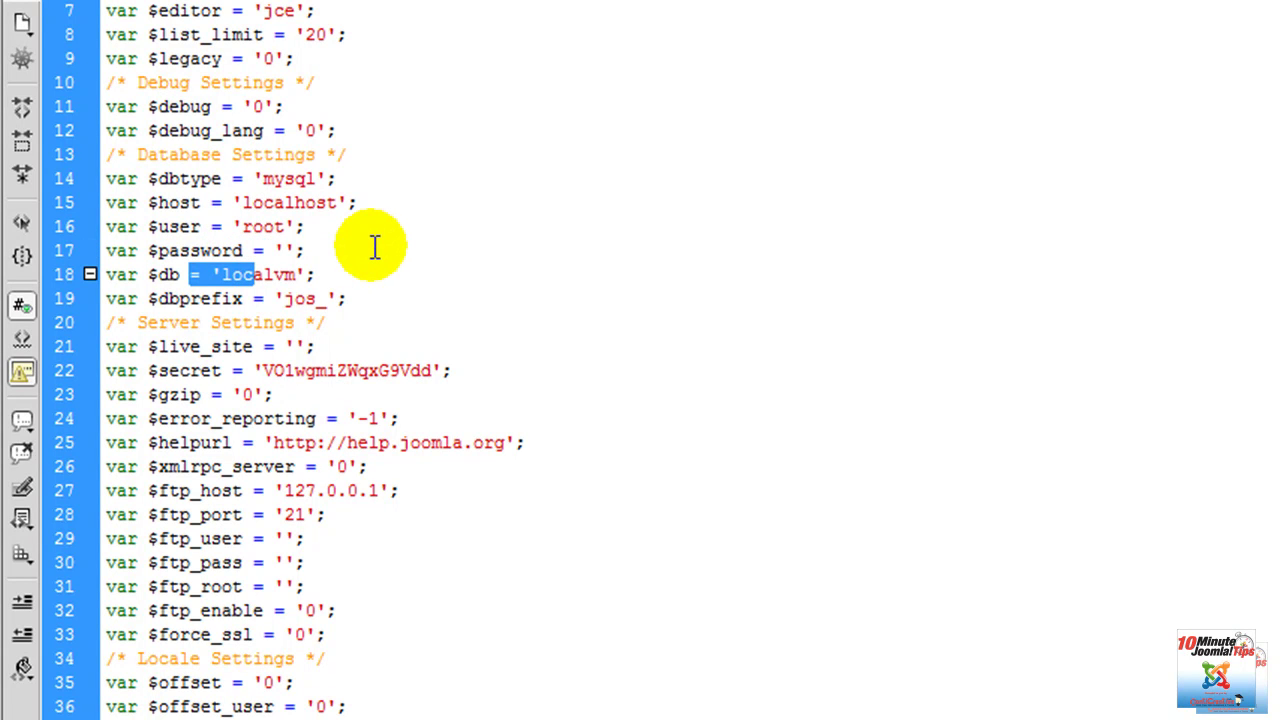
scroll(458, 344, down, 6)
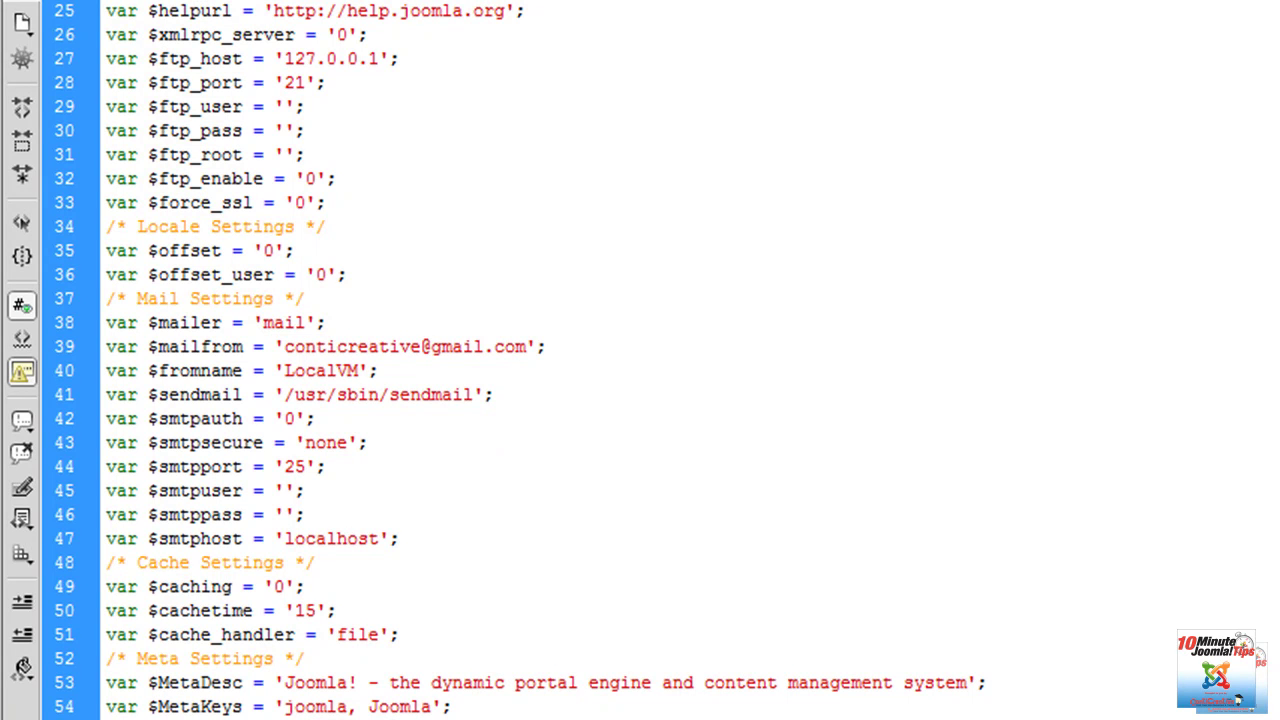
scroll(309, 166, up, 5)
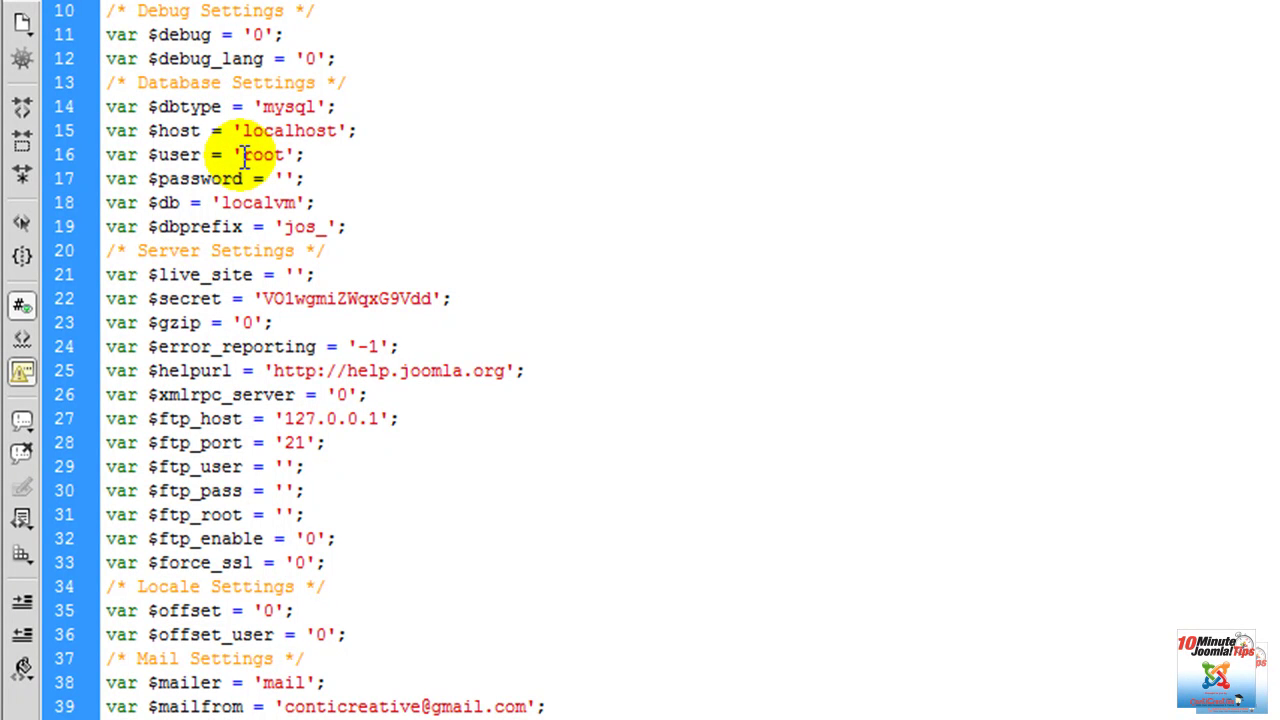
drag(243, 155, 289, 158)
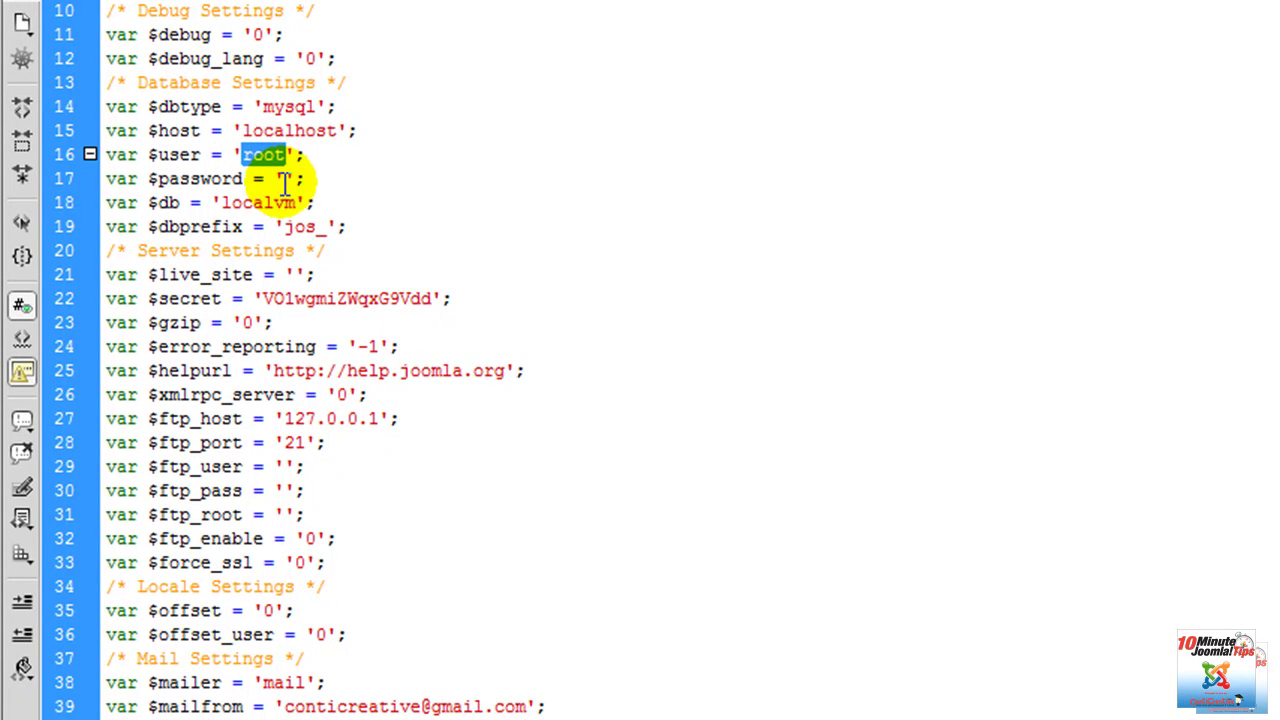
click(282, 178)
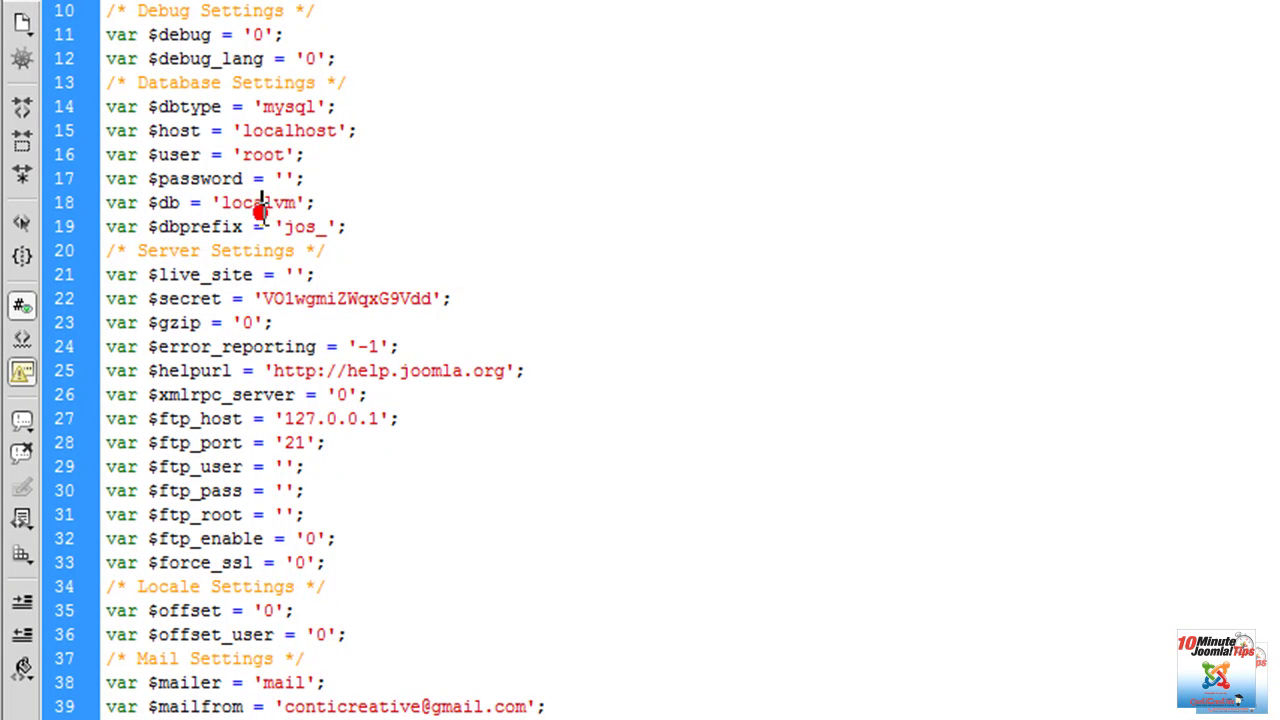
drag(223, 205, 297, 207)
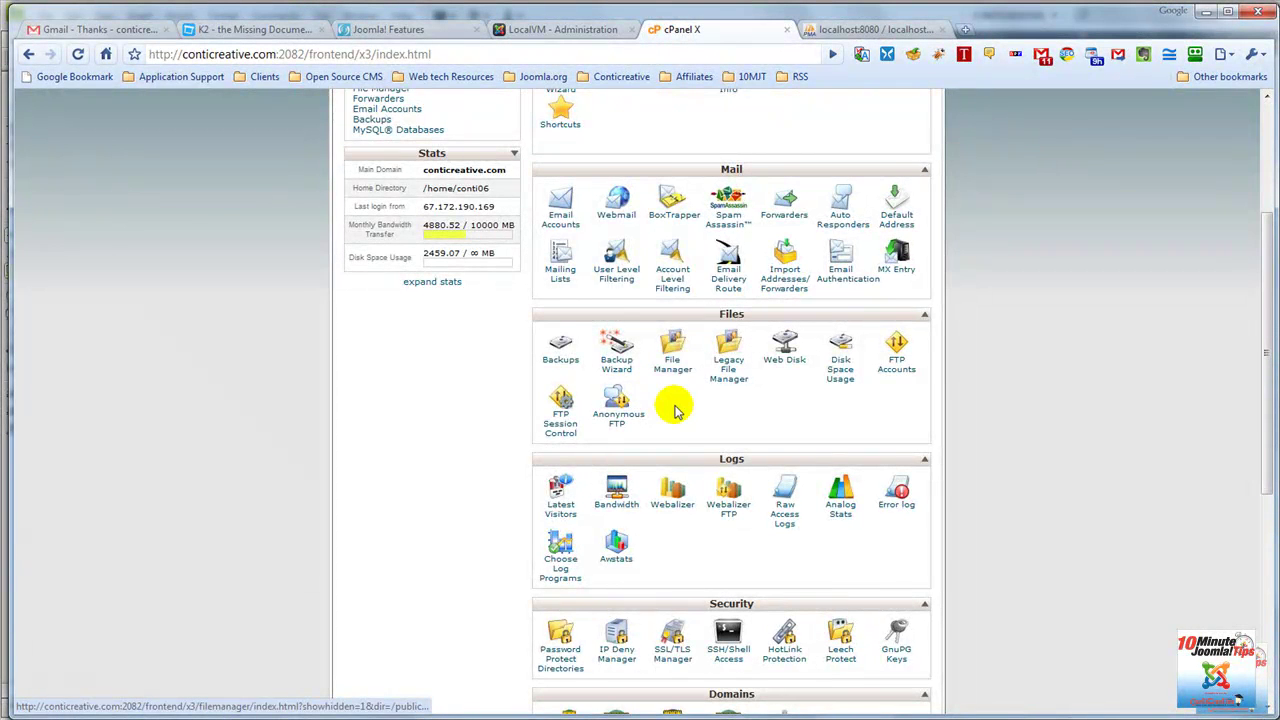
Switch to cPanel in the browser, look over its tool sections and examine the full and partial options under Backups.
scroll(558, 605, down, 2)
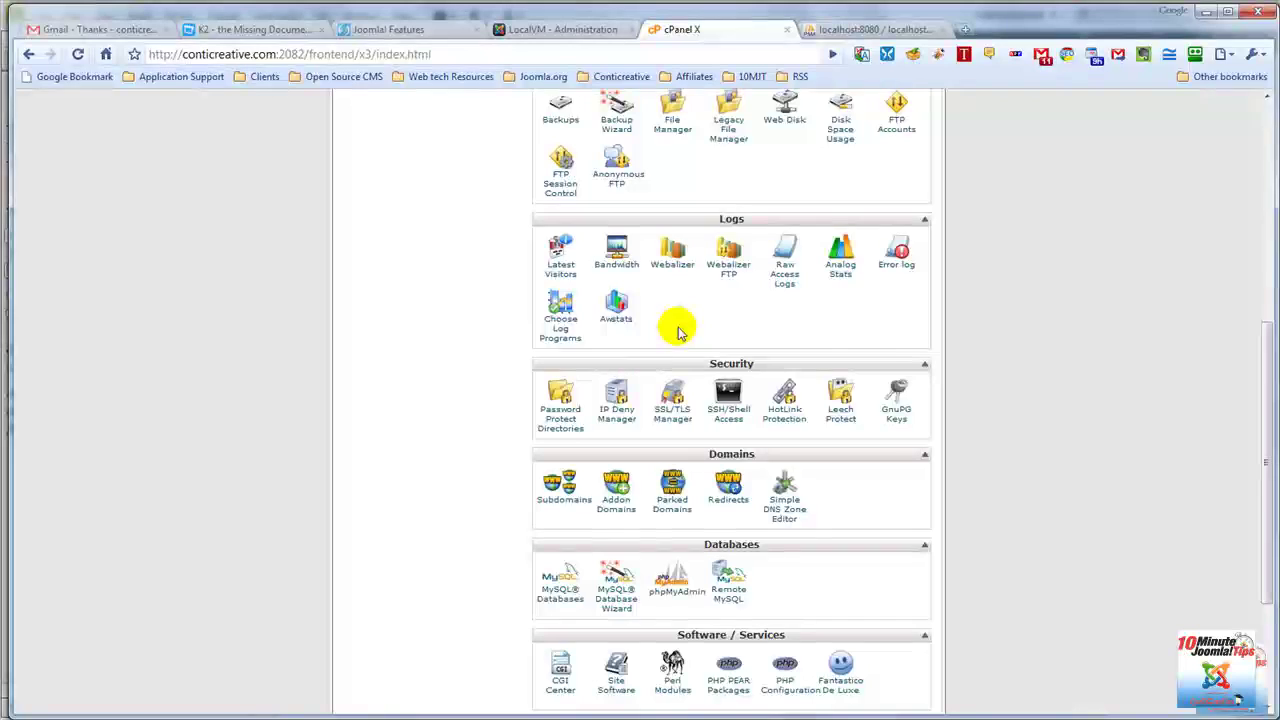
scroll(680, 333, up, 3)
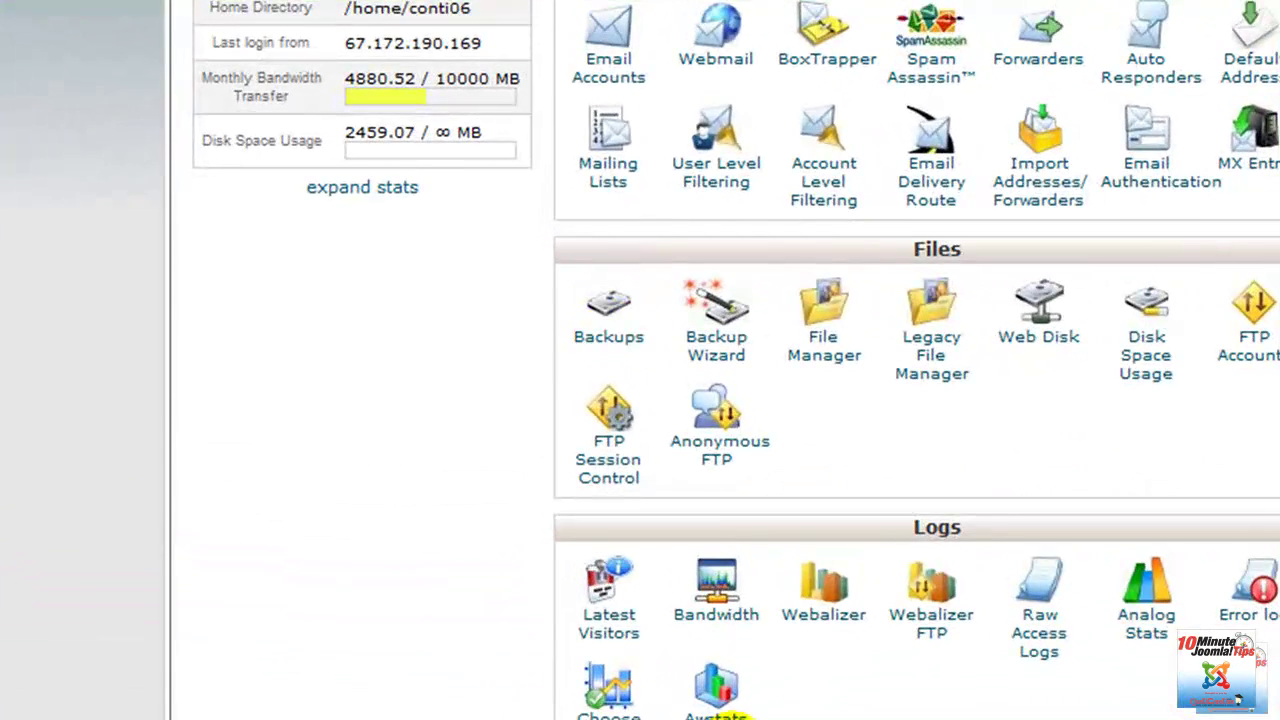
scroll(917, 400, down, 3)
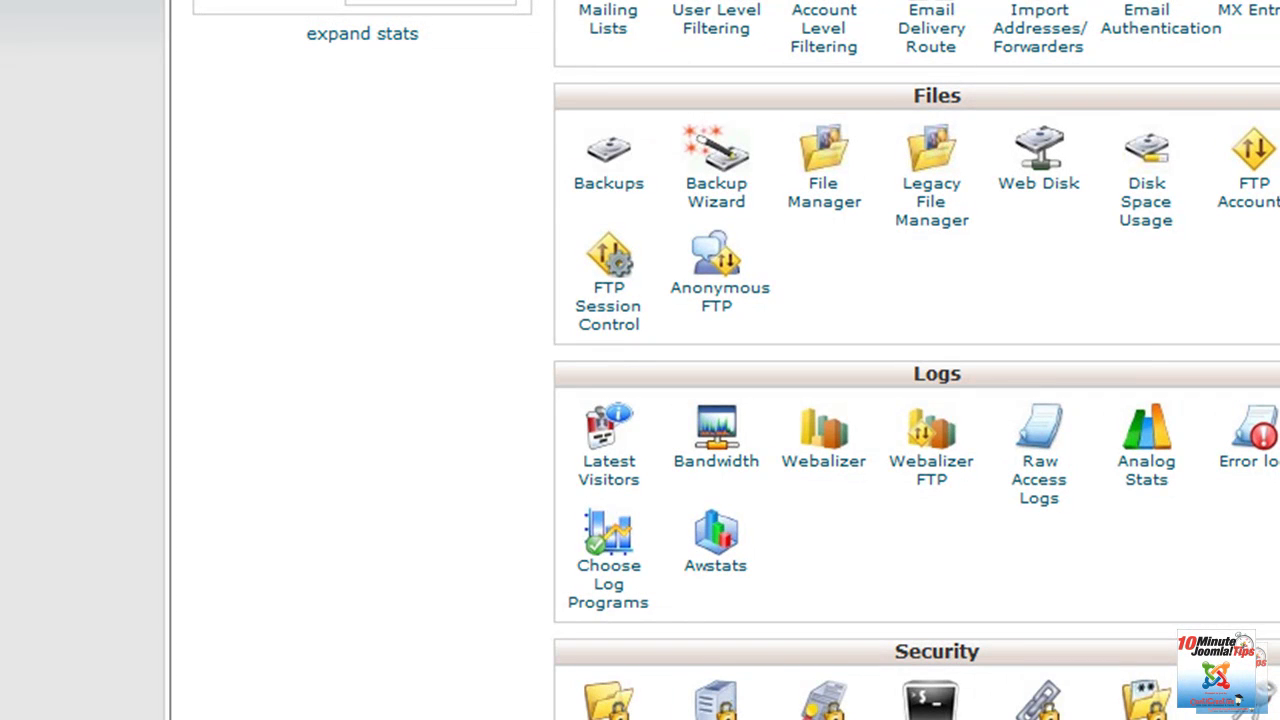
click(600, 185)
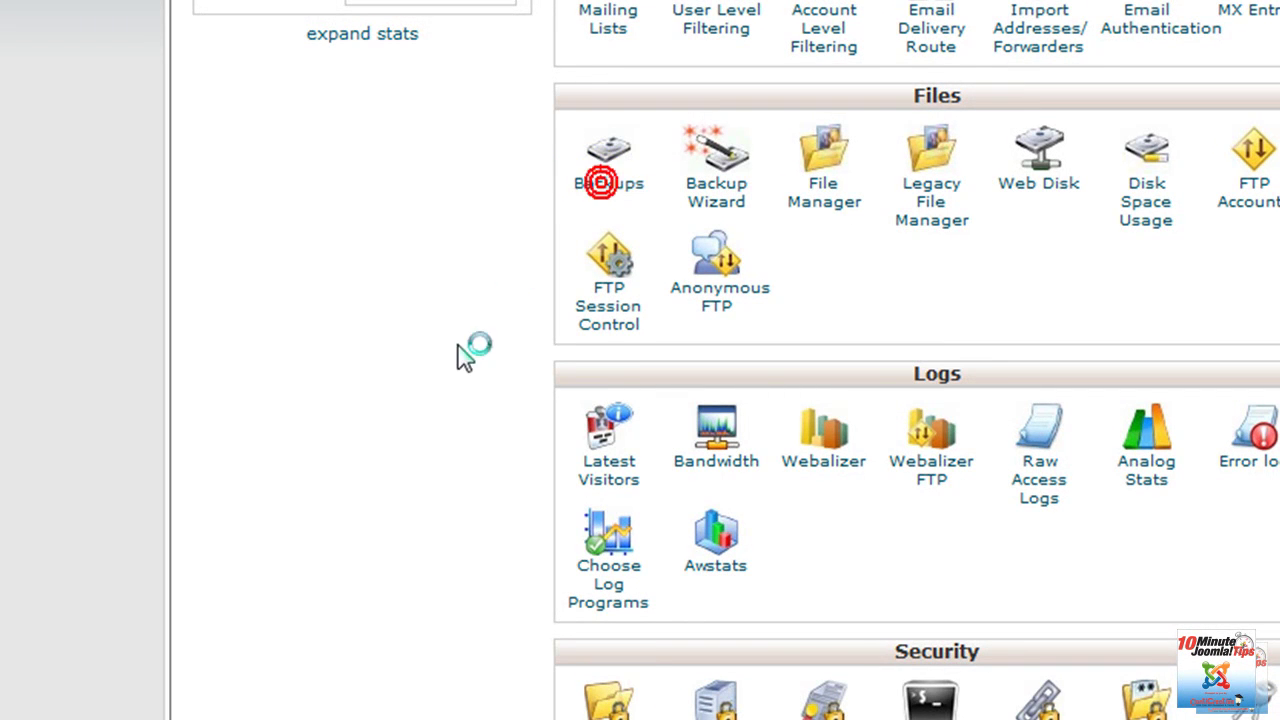
scroll(700, 400, down, 3)
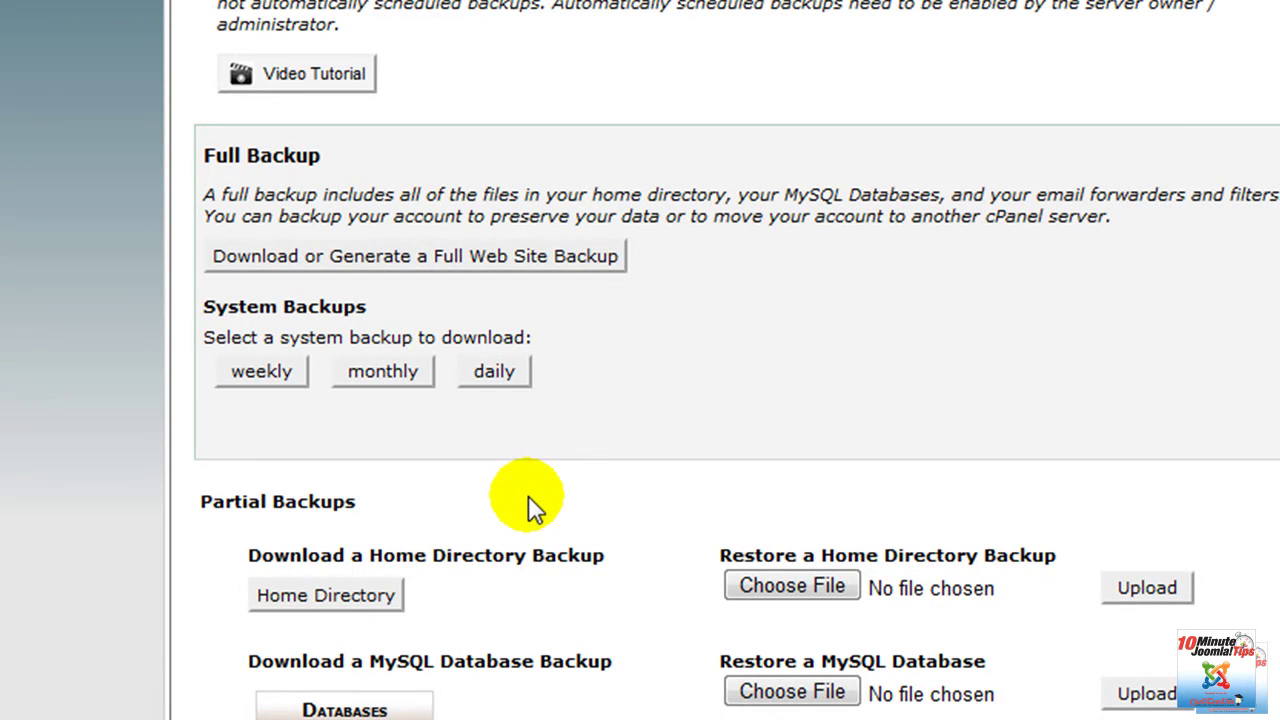
In cPanel's File Manager, create a folder named localvm inside public_html and open it.
scroll(528, 495, up, 3)
click(197, 32)
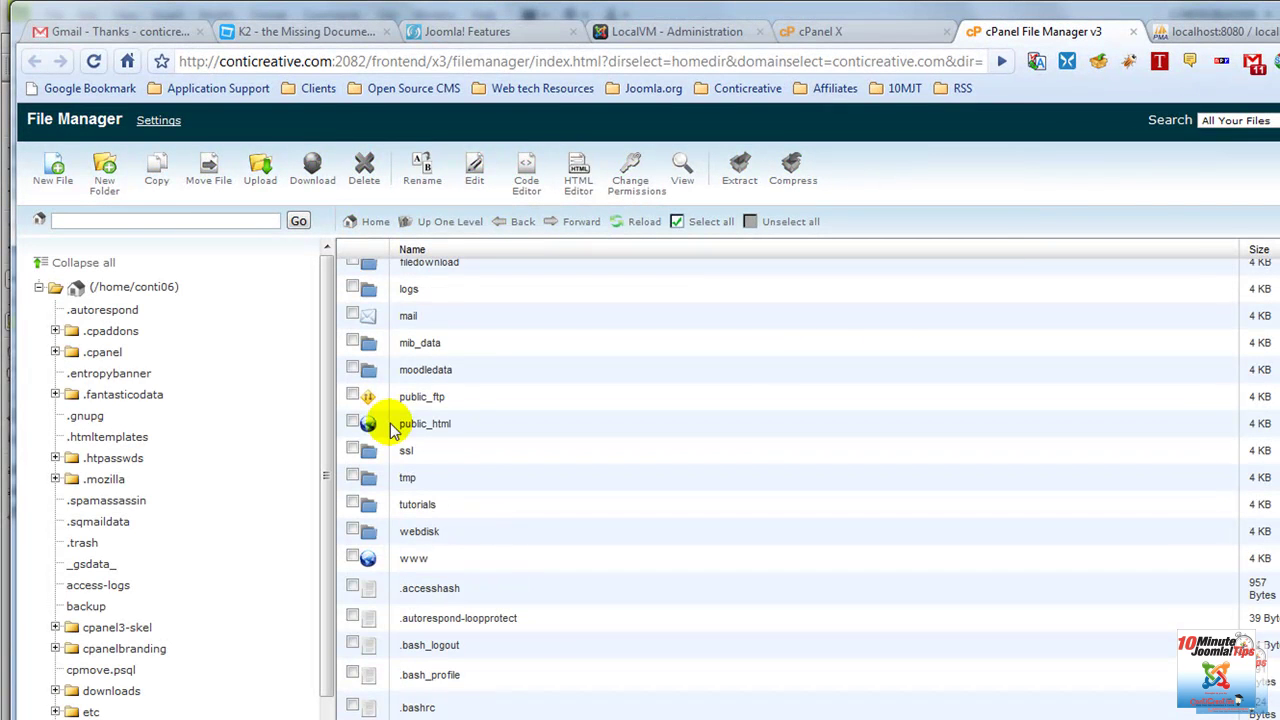
double_click(368, 423)
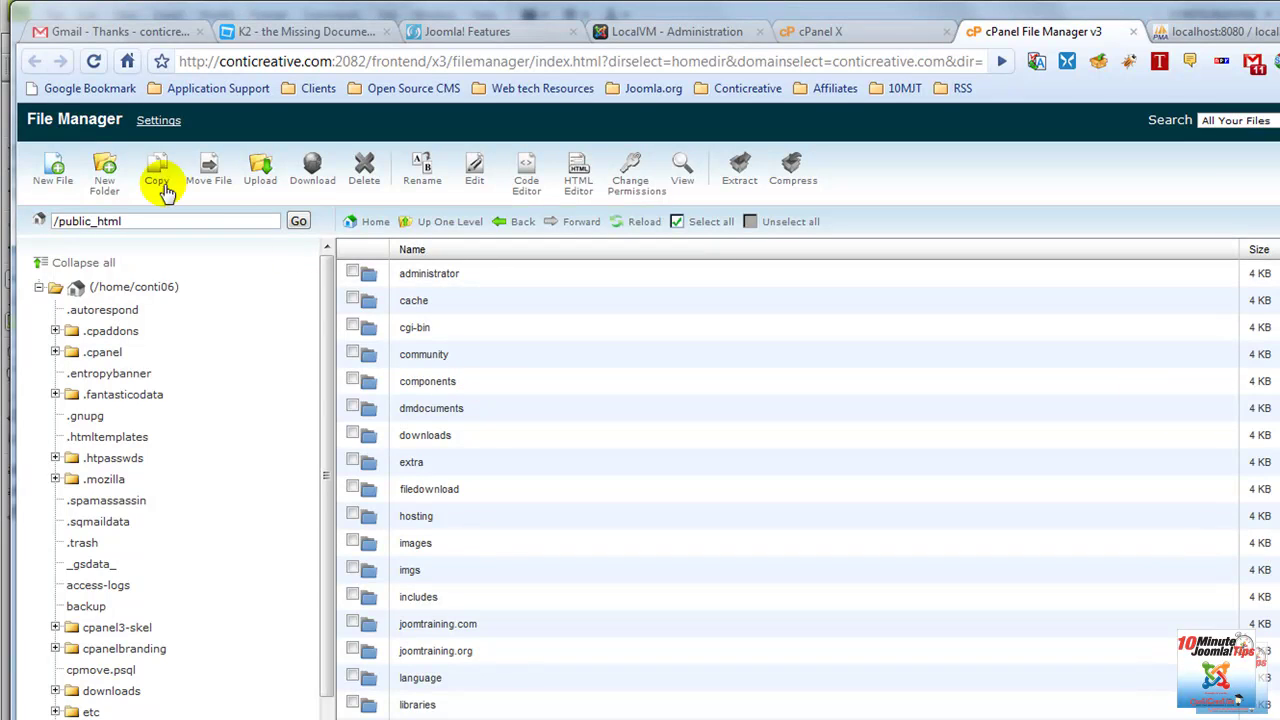
click(105, 185)
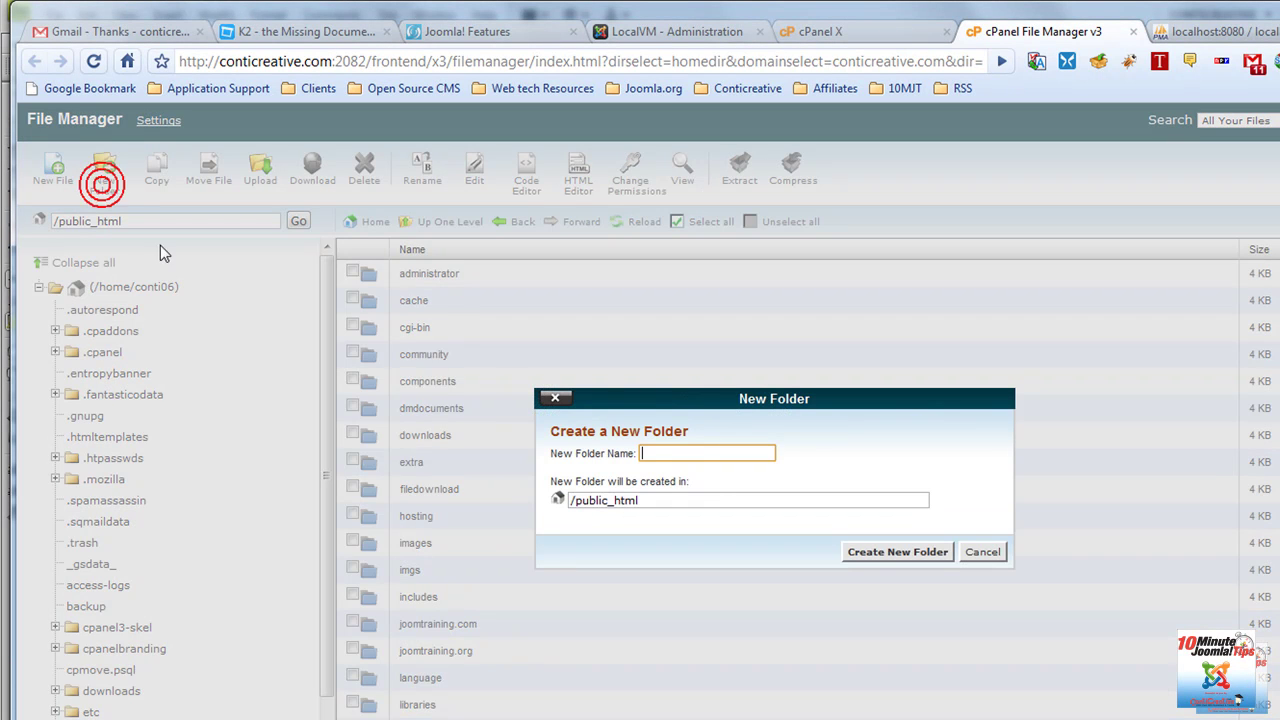
text(localvm)
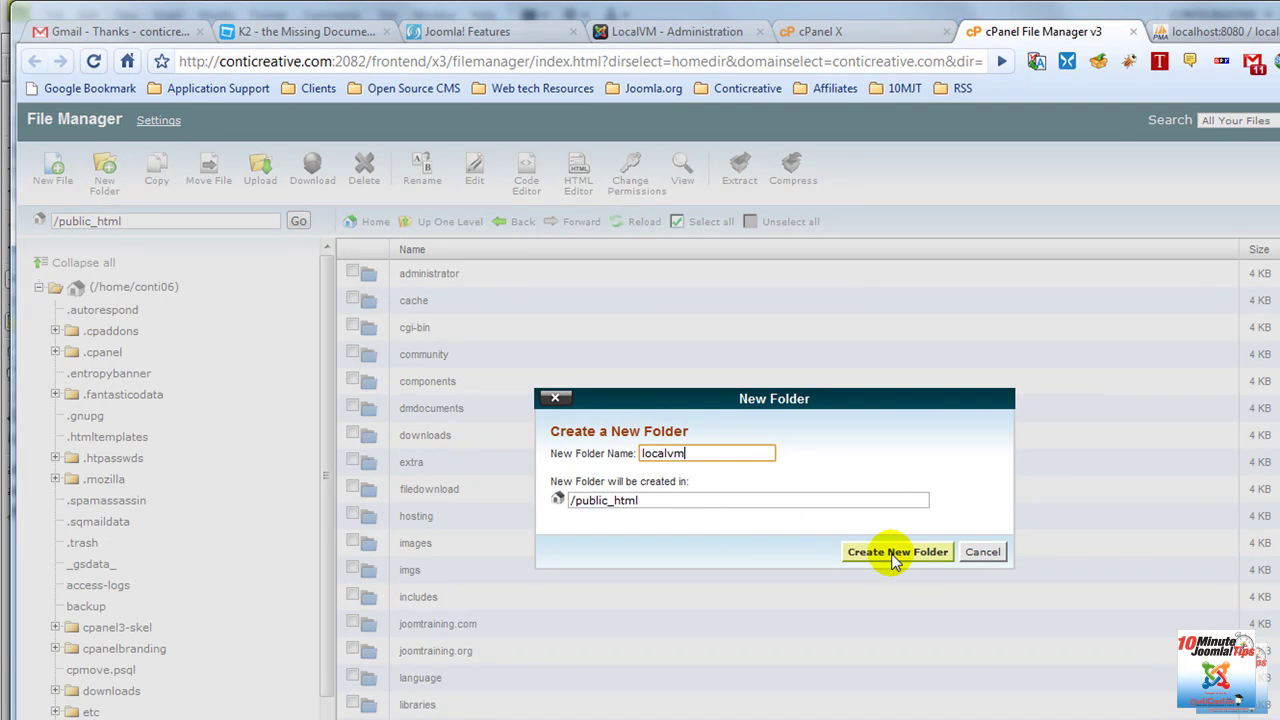
click(893, 555)
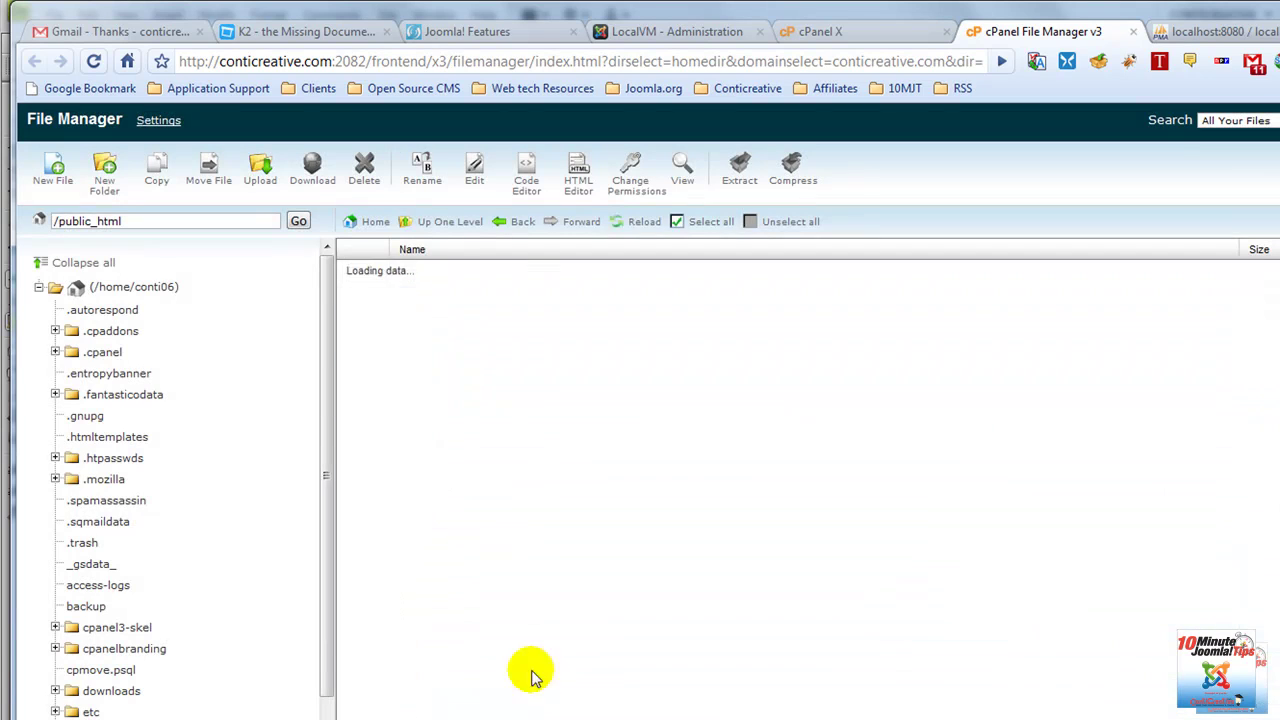
scroll(420, 580, up, 3)
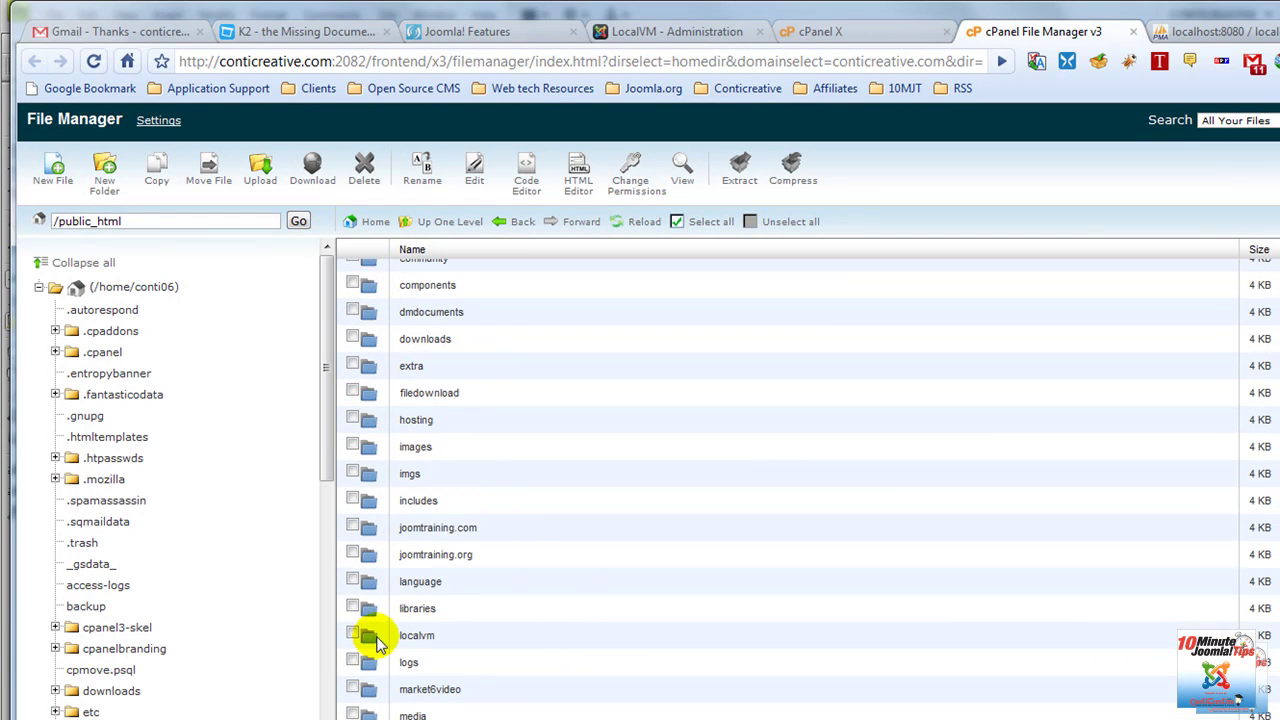
double_click(368, 633)
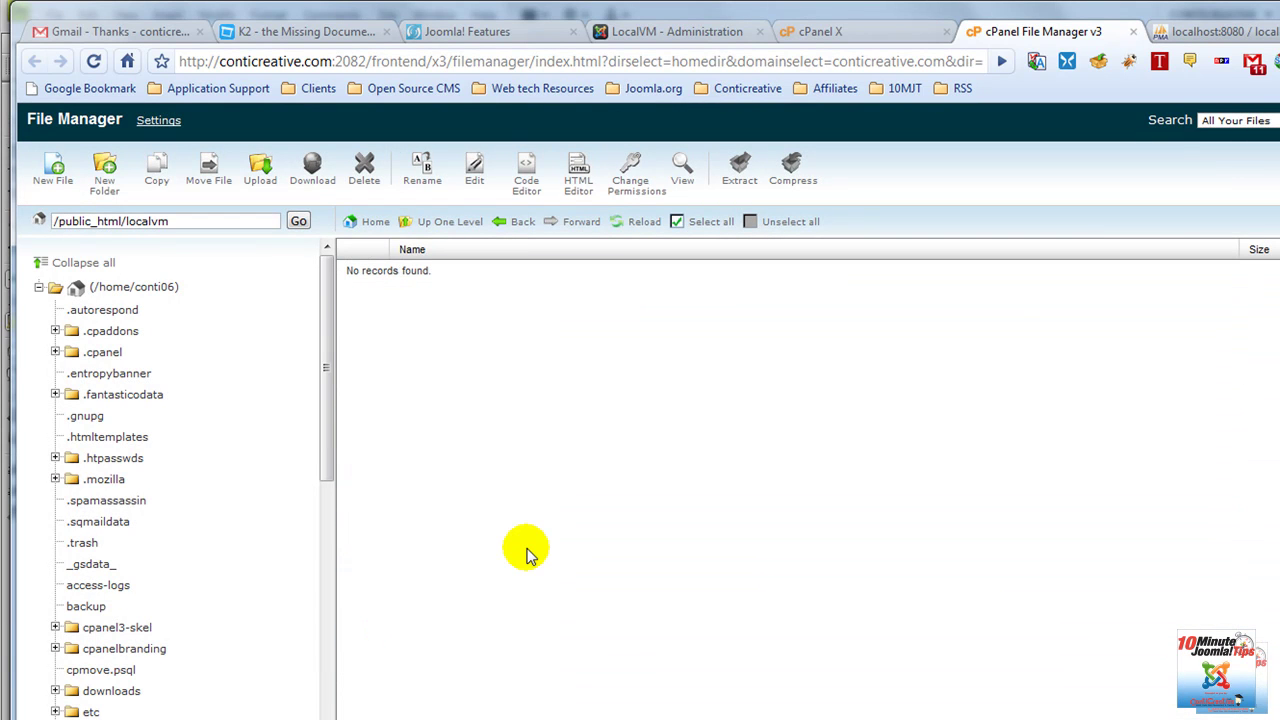
Switch to Windows Explorer and select everything in the local localvm folder from the administrator folder through robots.txt.
key(alt+Tab)
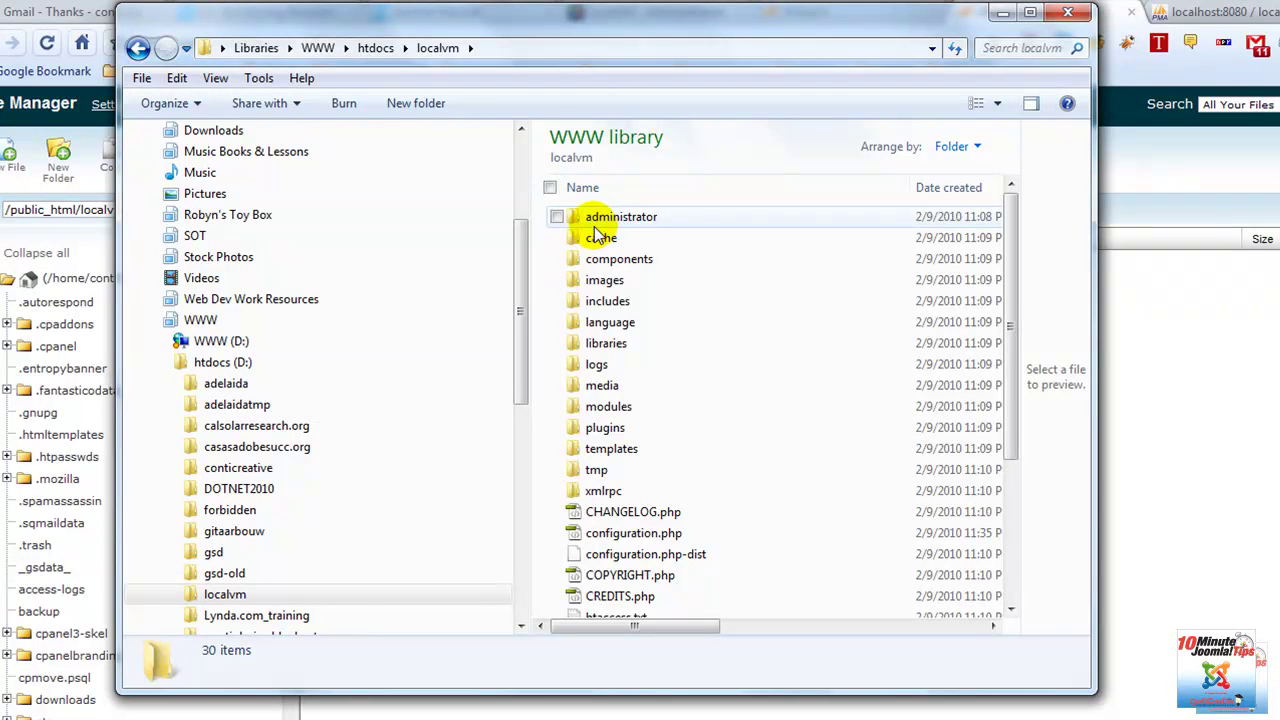
click(612, 217)
scroll(686, 420, down, 4)
shift+click(610, 564)
Exclude README_eCommerceEdition.txt, README.txt, LICENSES.php, LICENSE.php, INSTALL.php, CREDITS.php, COPYRIGHT.php and configuration.php-dist from the selection.
ctrl+click(640, 543)
ctrl+click(600, 524)
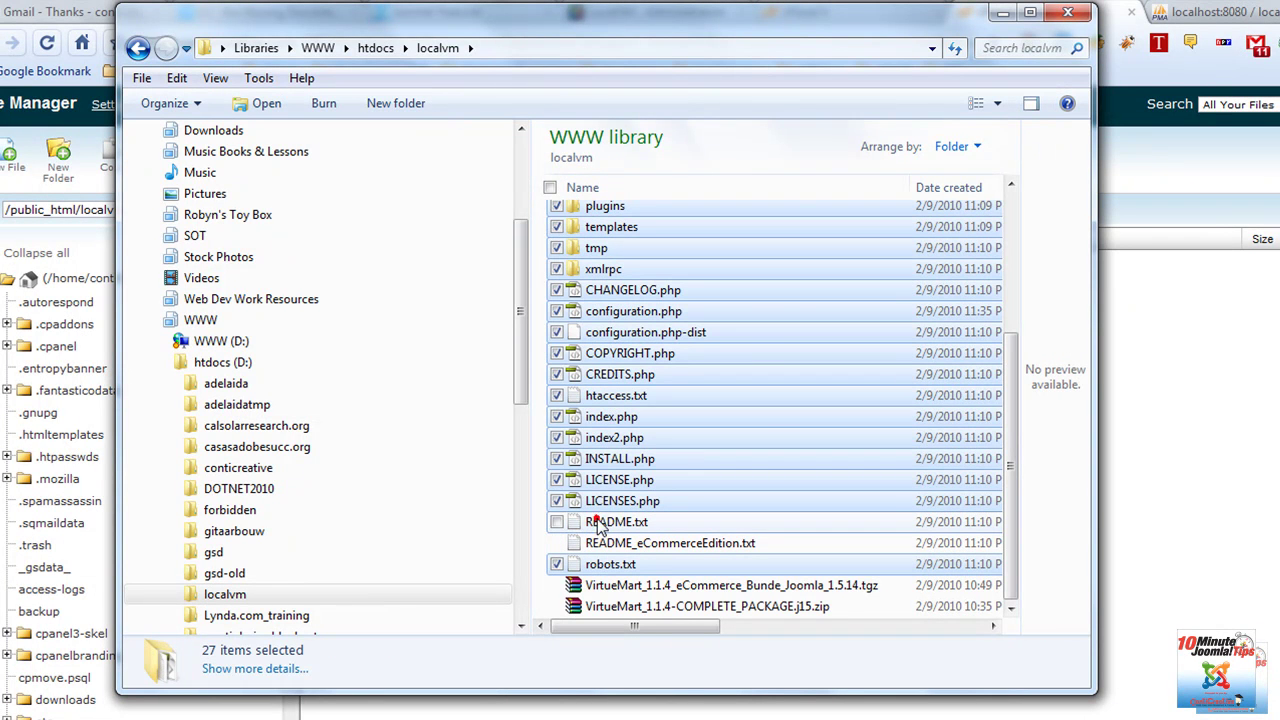
ctrl+click(600, 500)
ctrl+click(608, 479)
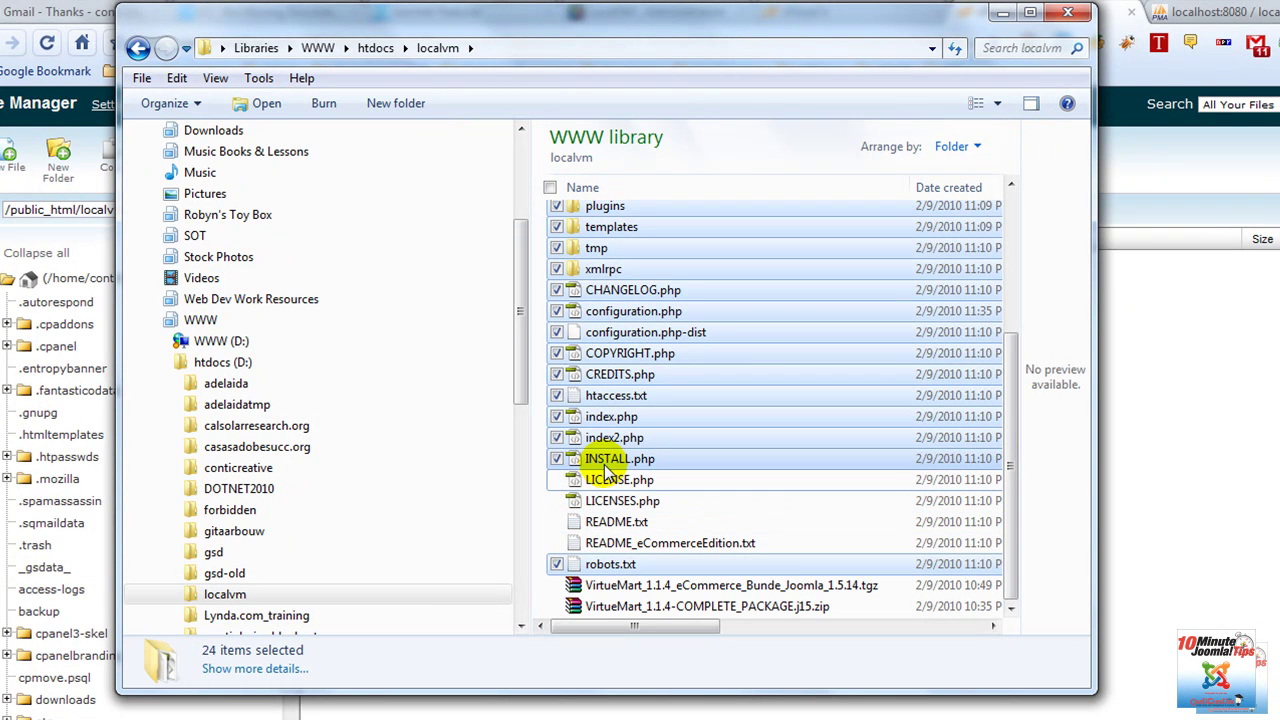
ctrl+click(605, 461)
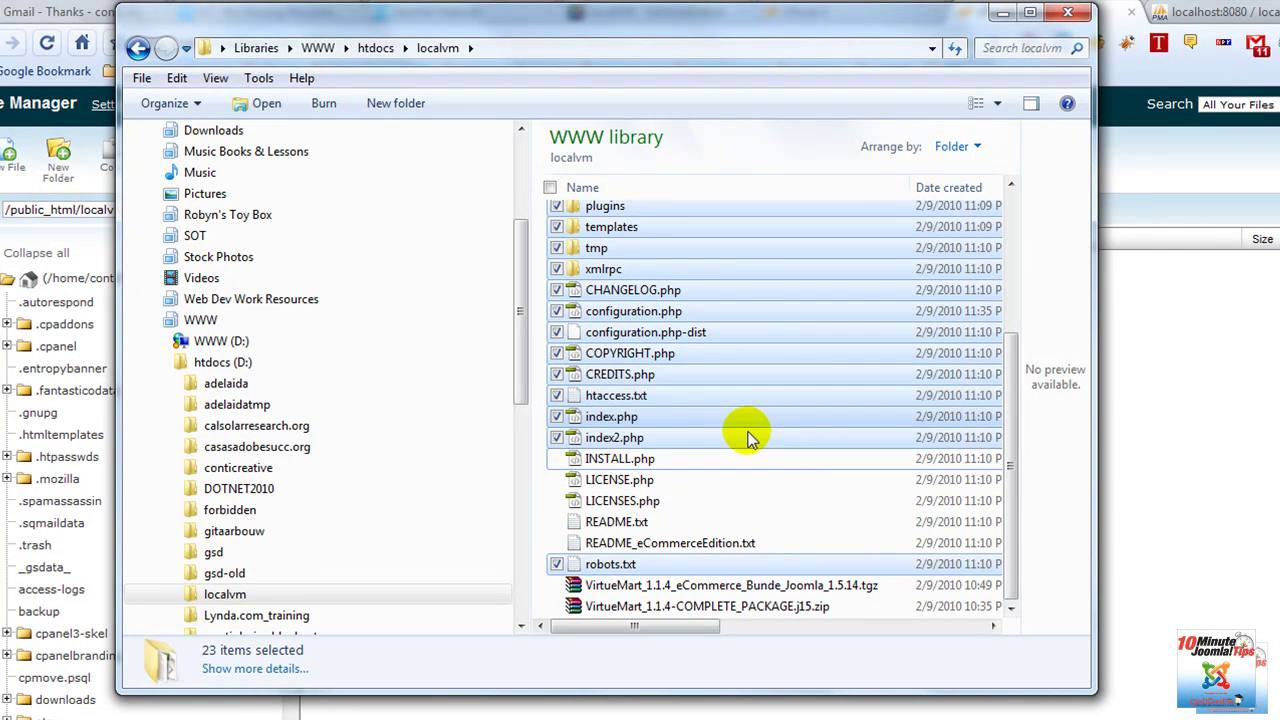
ctrl+click(612, 378)
ctrl+click(612, 355)
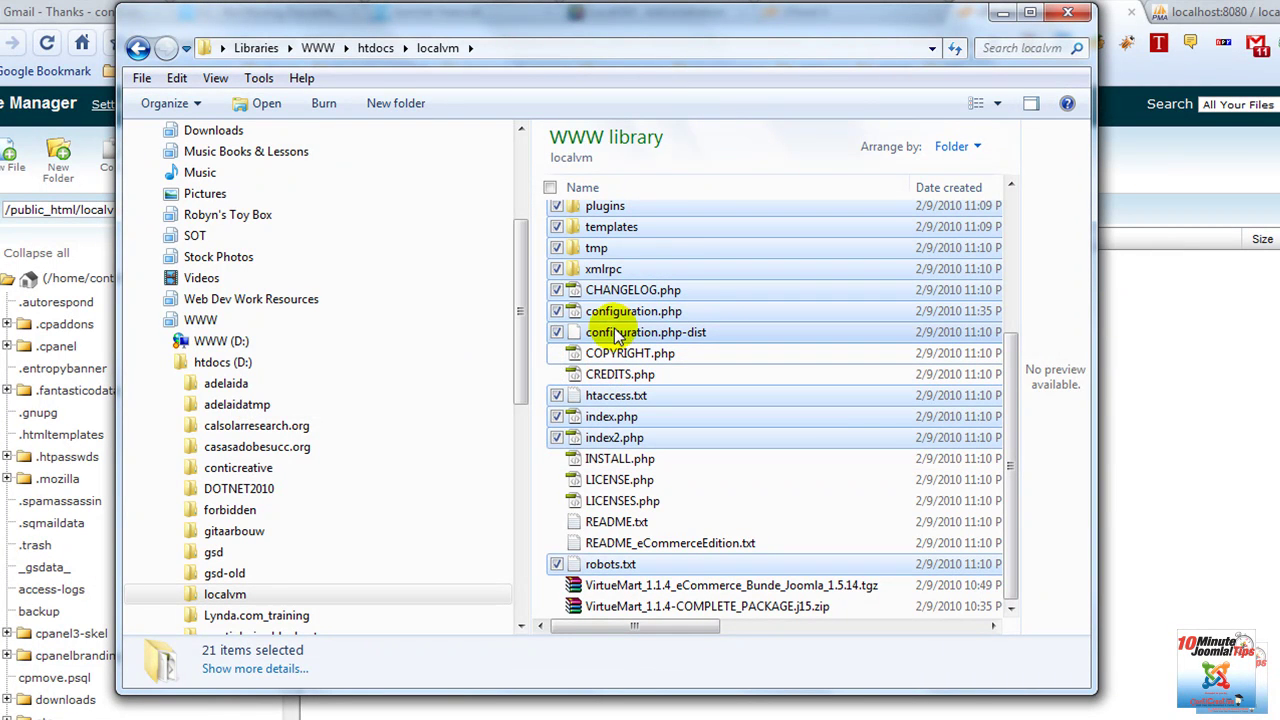
ctrl+click(616, 334)
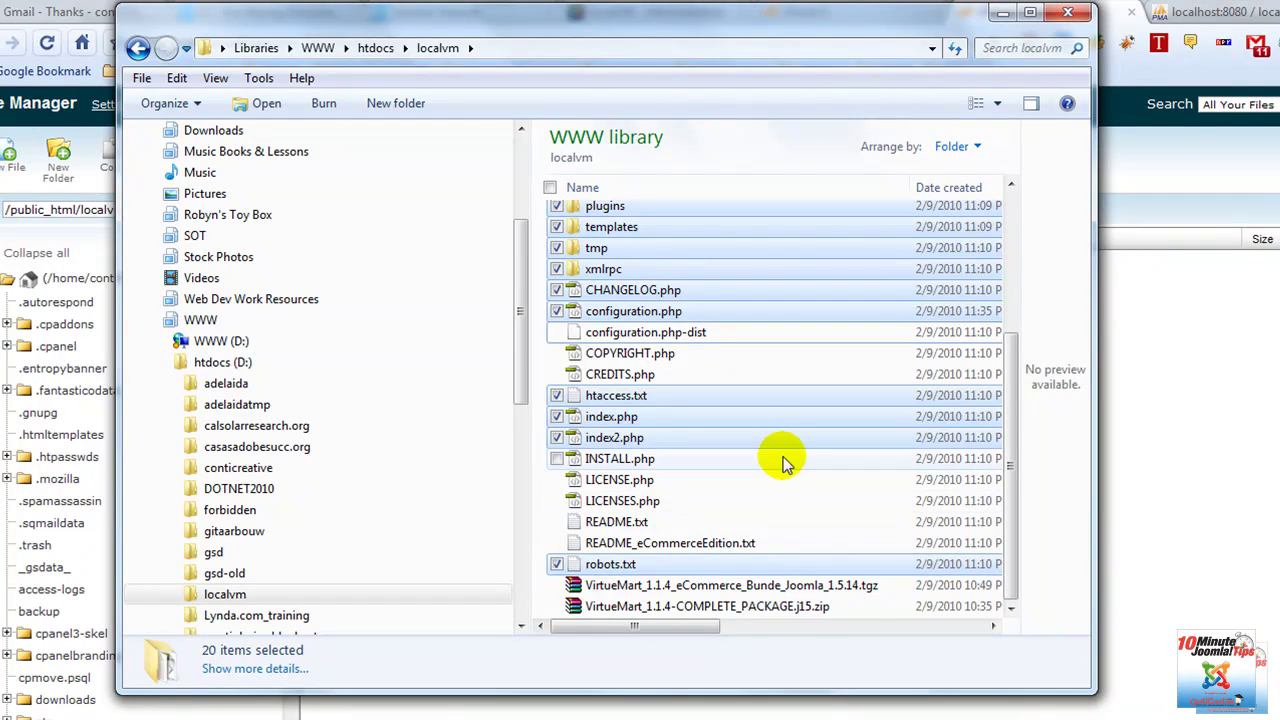
Compress the selected Joomla files with 7-Zip into localvm.zip, using the Zip archive format.
scroll(780, 430, up, 2)
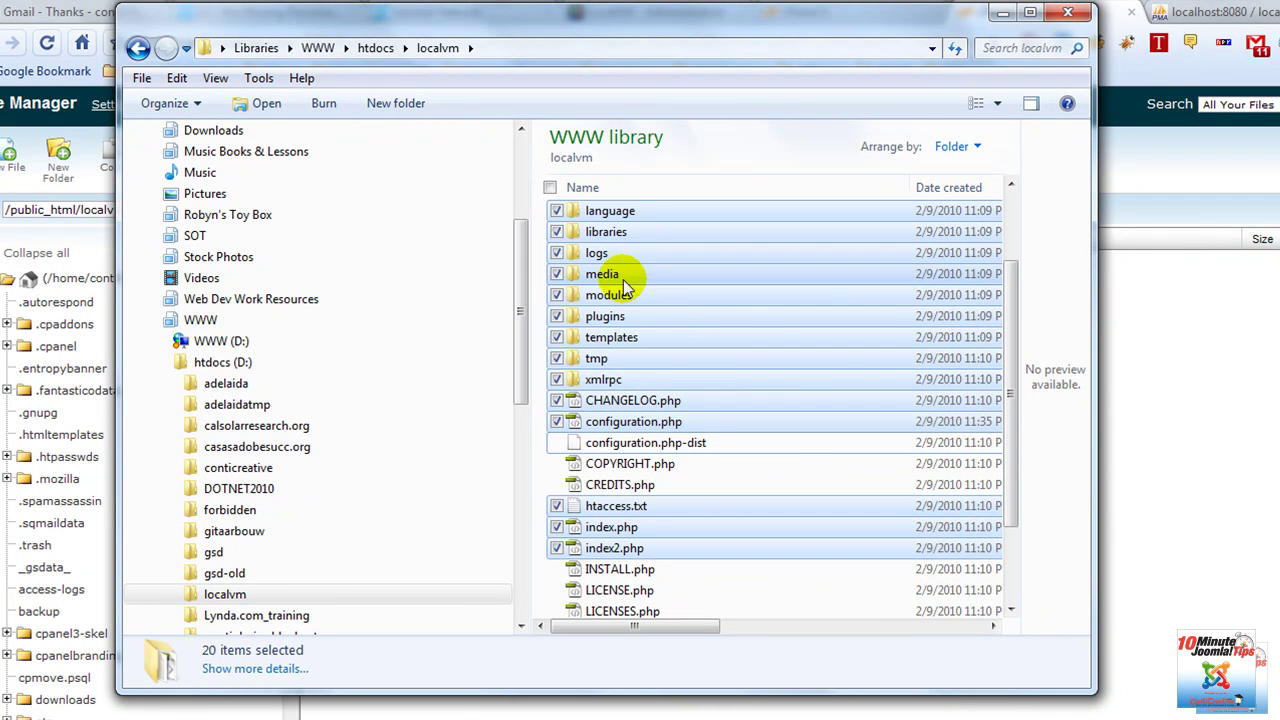
scroll(645, 300, up, 2)
drag(624, 216, 624, 216)
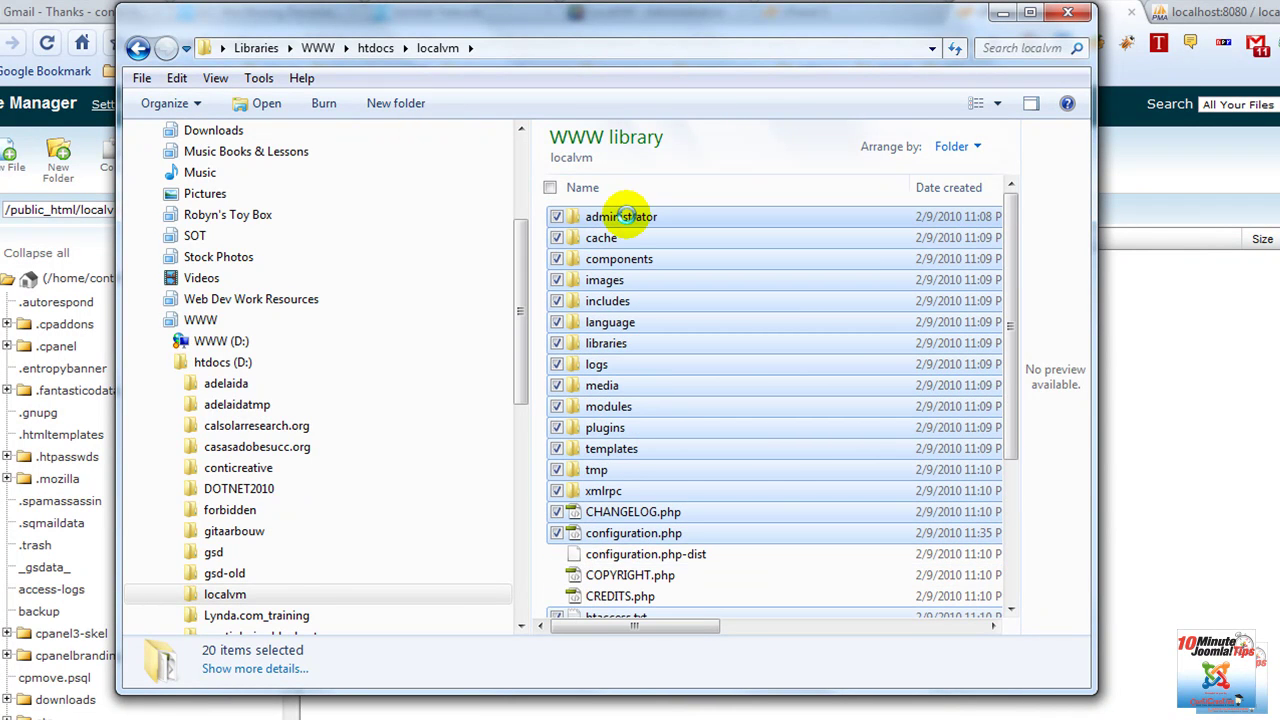
right_click(624, 216)
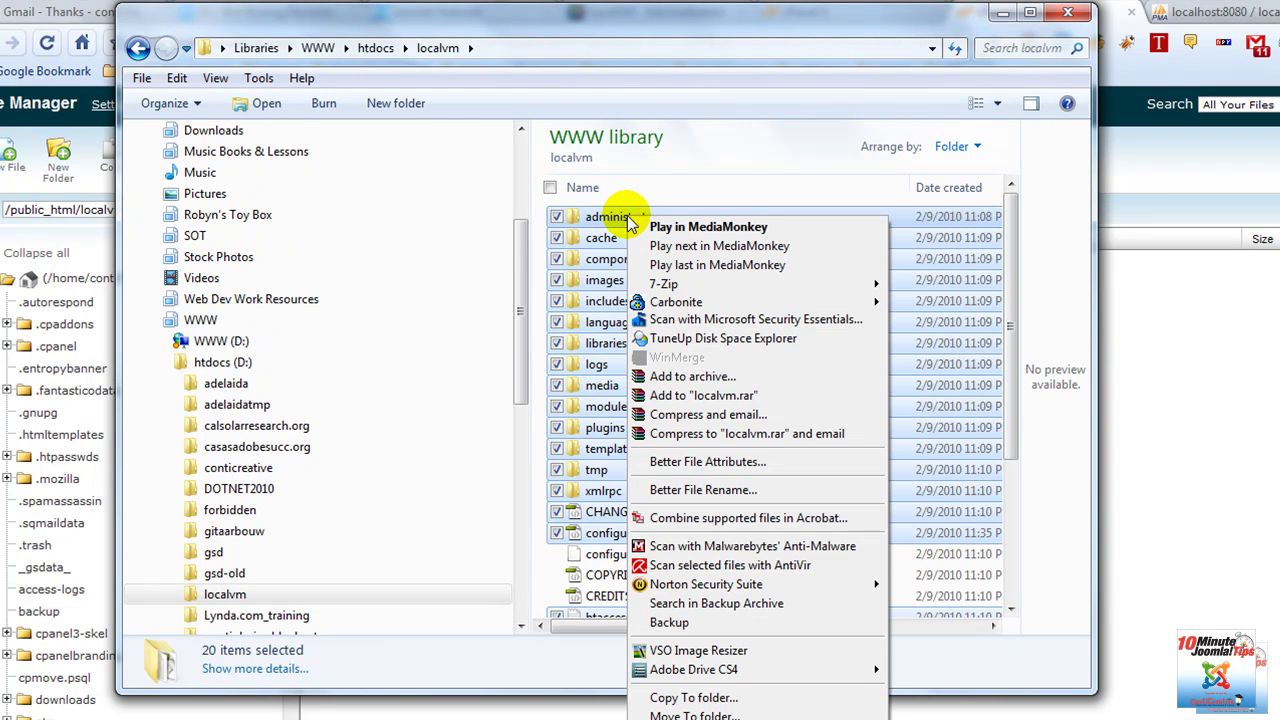
mouse_move(662, 284)
click(912, 290)
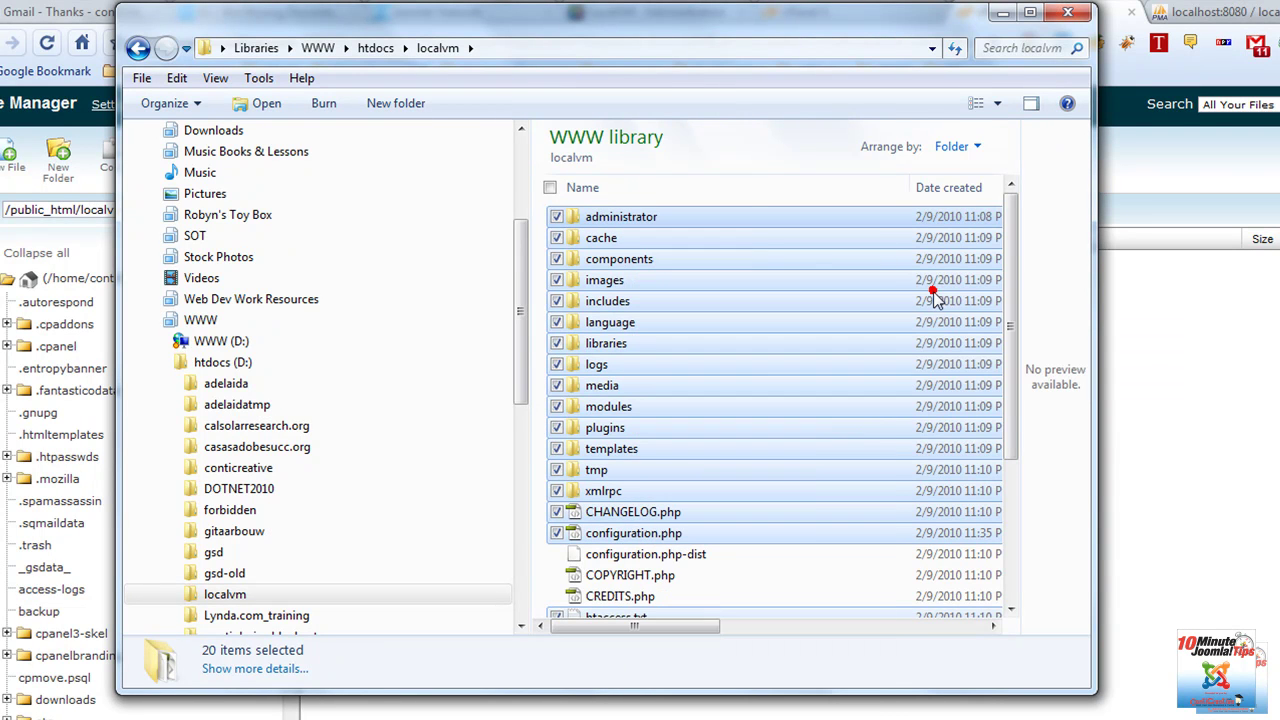
click(700, 265)
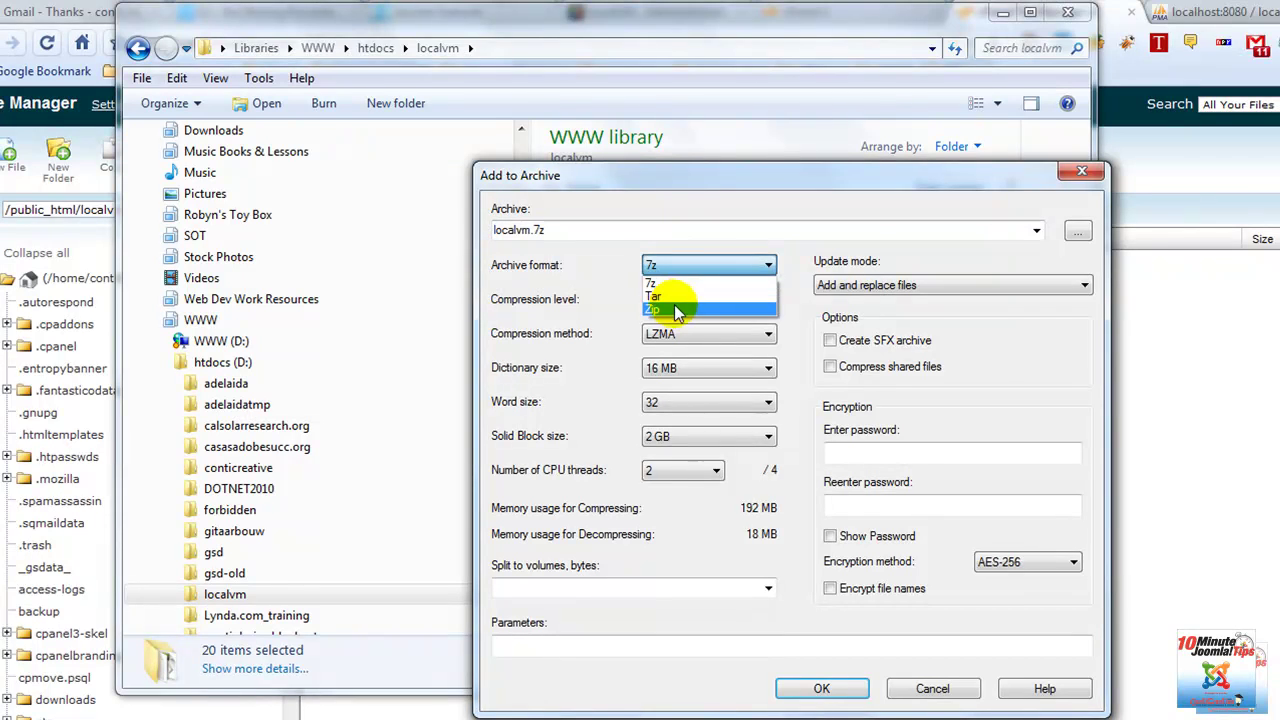
click(676, 309)
click(800, 688)
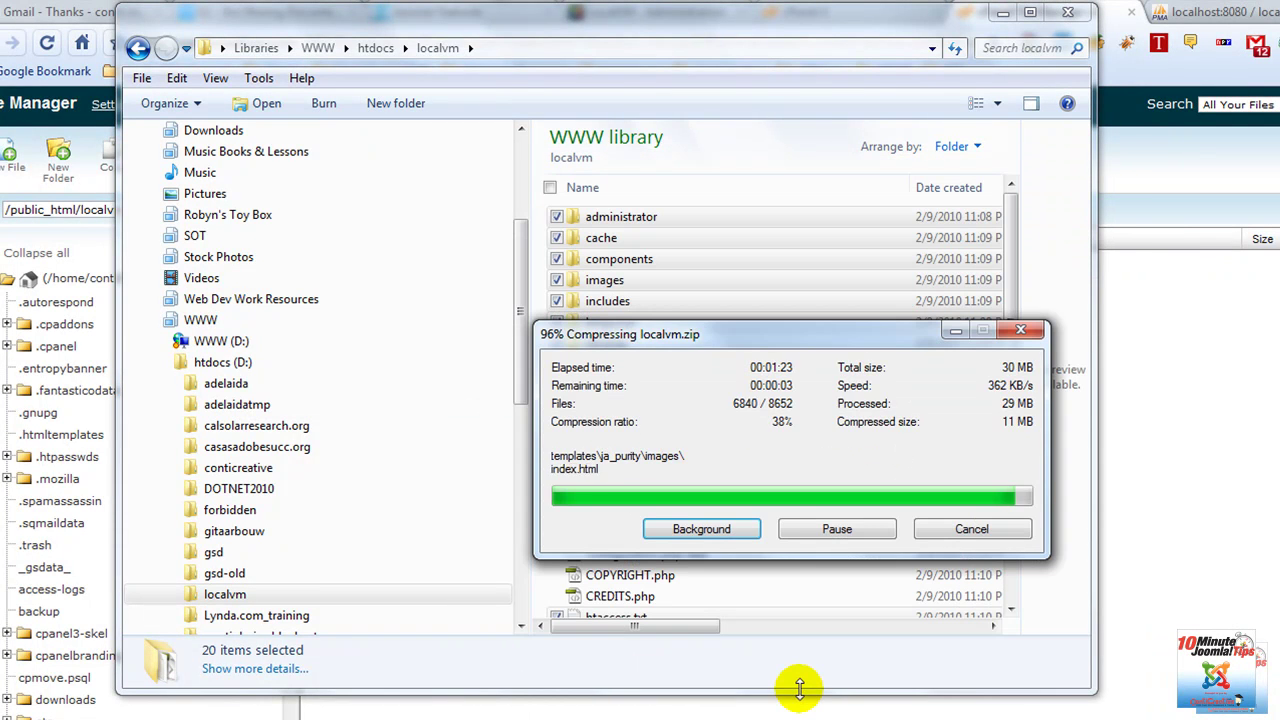
Locate localvm.zip in the folder and copy the folder path D:\xampp\htdocs\localvm.
click(740, 430)
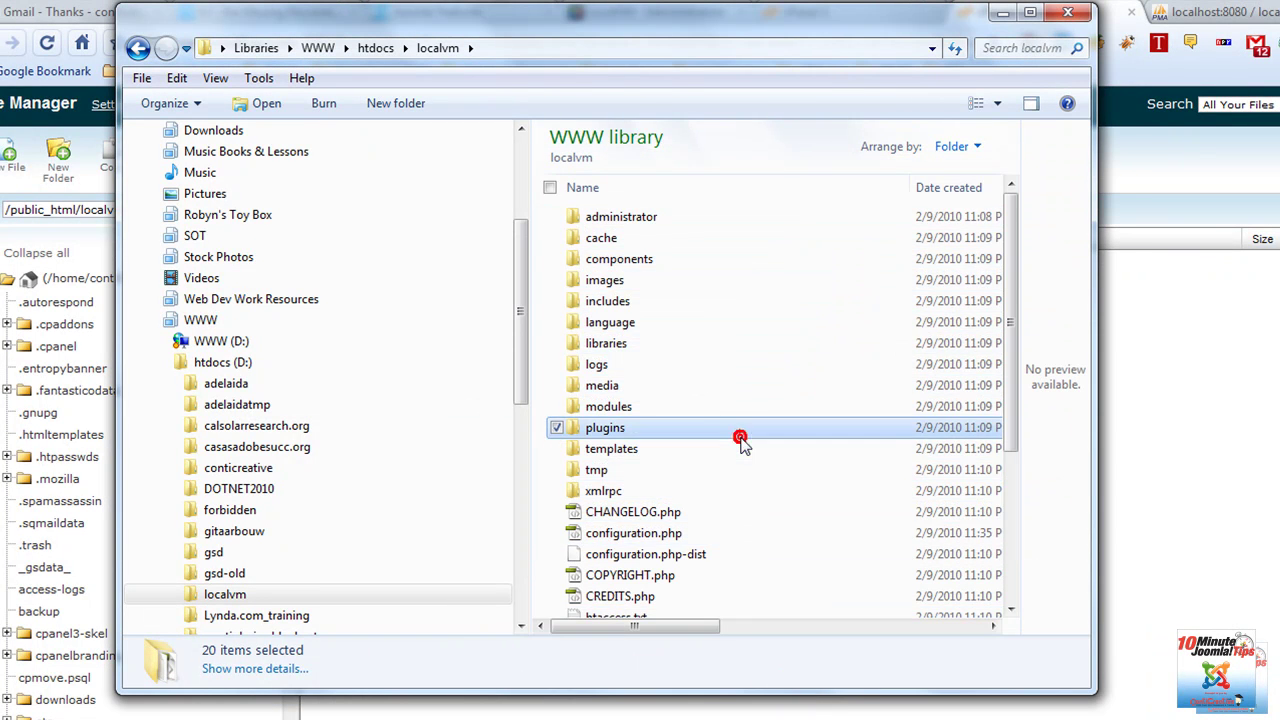
scroll(740, 440, down, 1)
scroll(740, 443, down, 3)
click(780, 502)
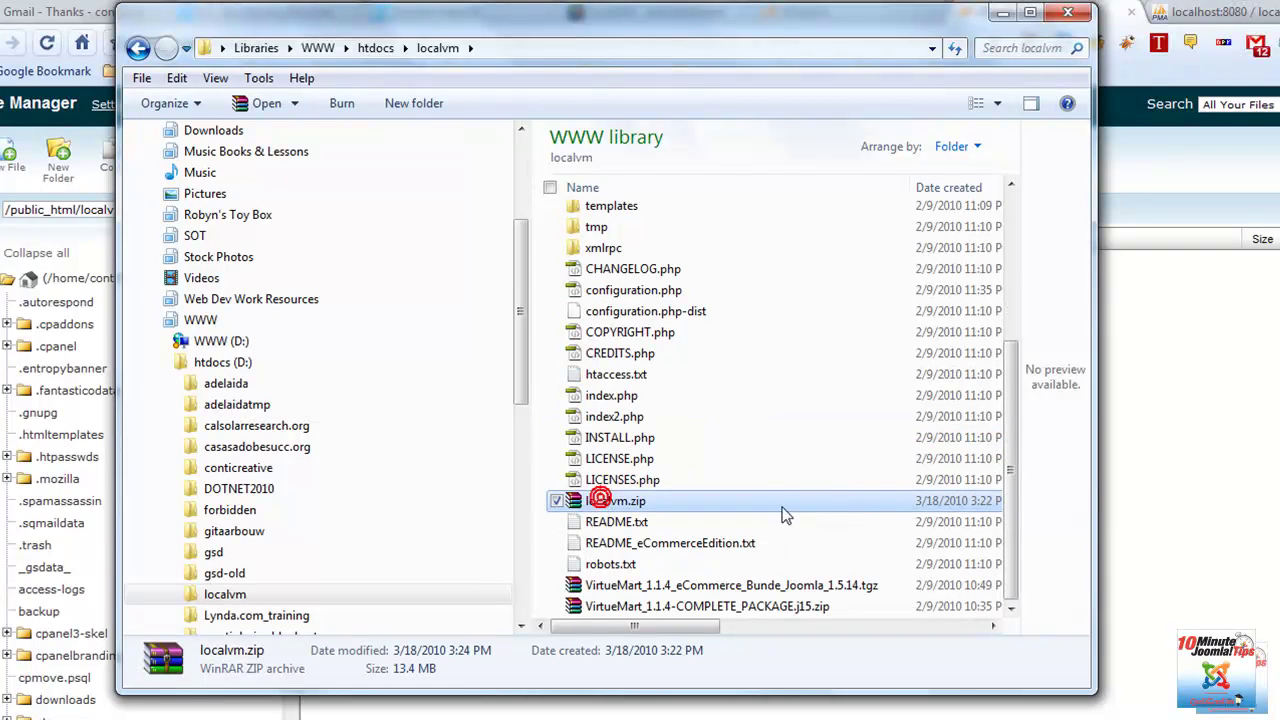
click(603, 52)
right_click(318, 48)
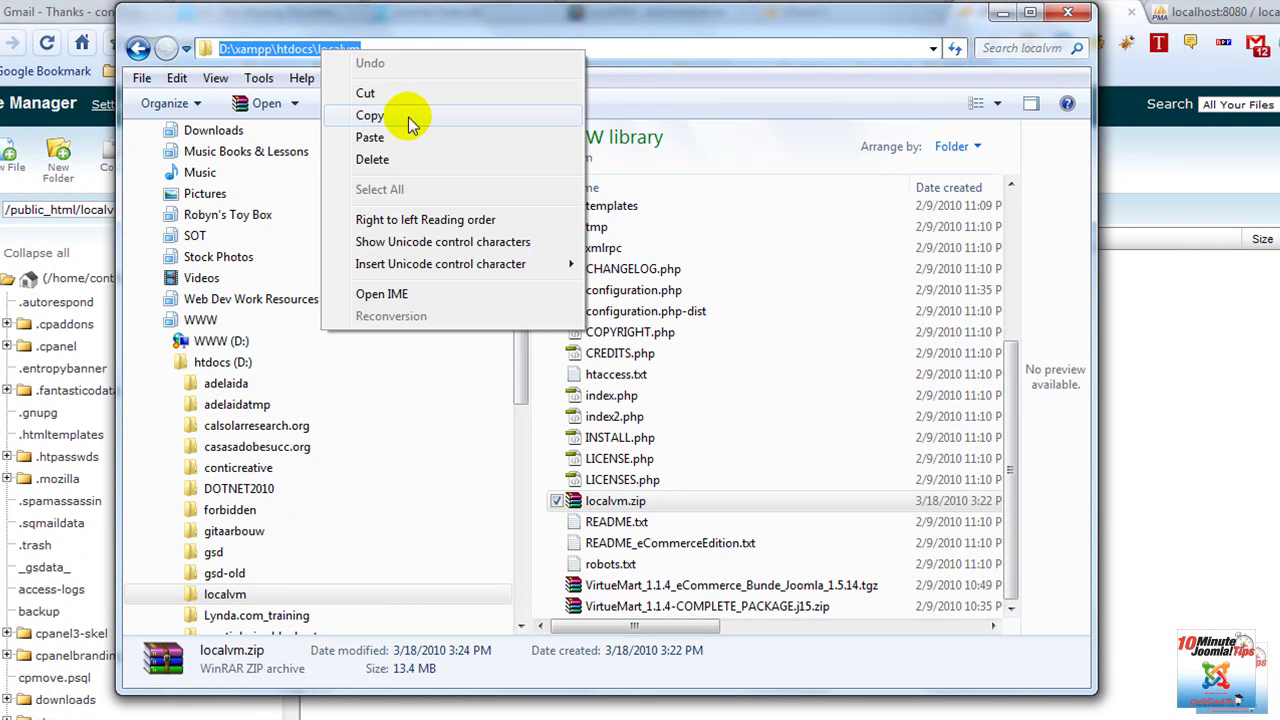
click(402, 114)
In cPanel's File Manager, upload localvm.zip from D:\xampp\htdocs\localvm to the public_html/localvm folder on the server.
click(430, 706)
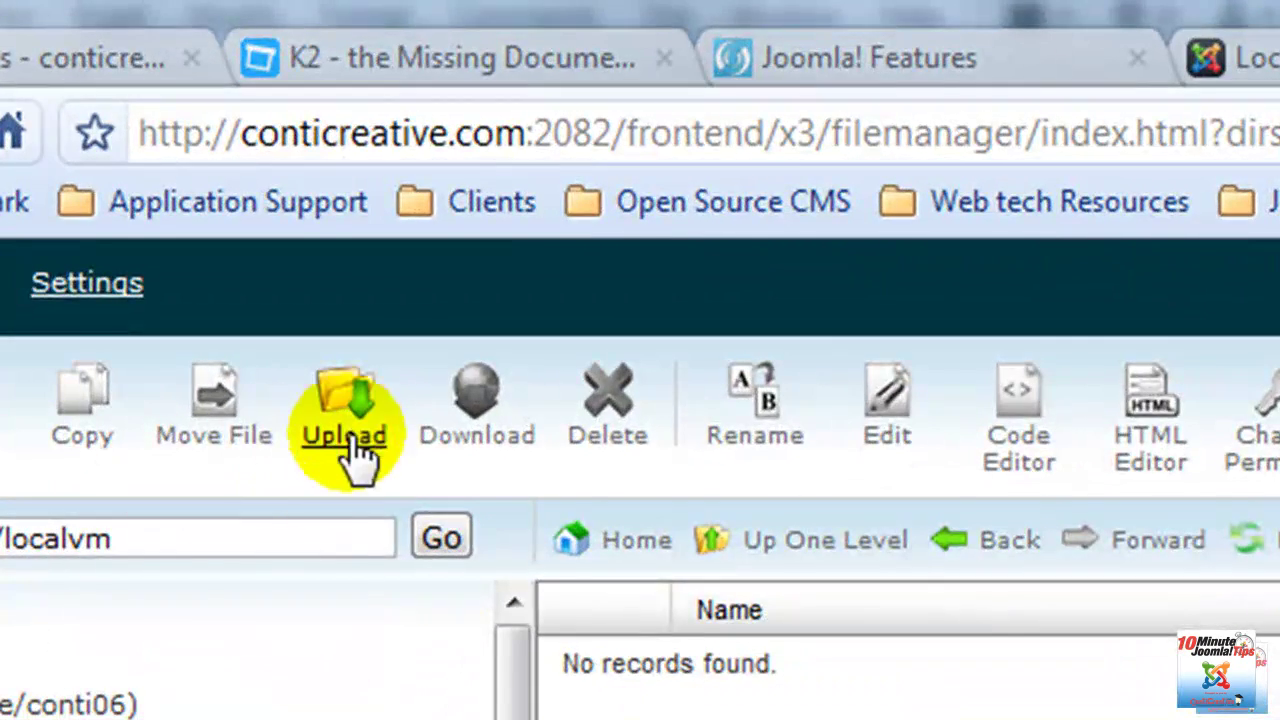
click(357, 451)
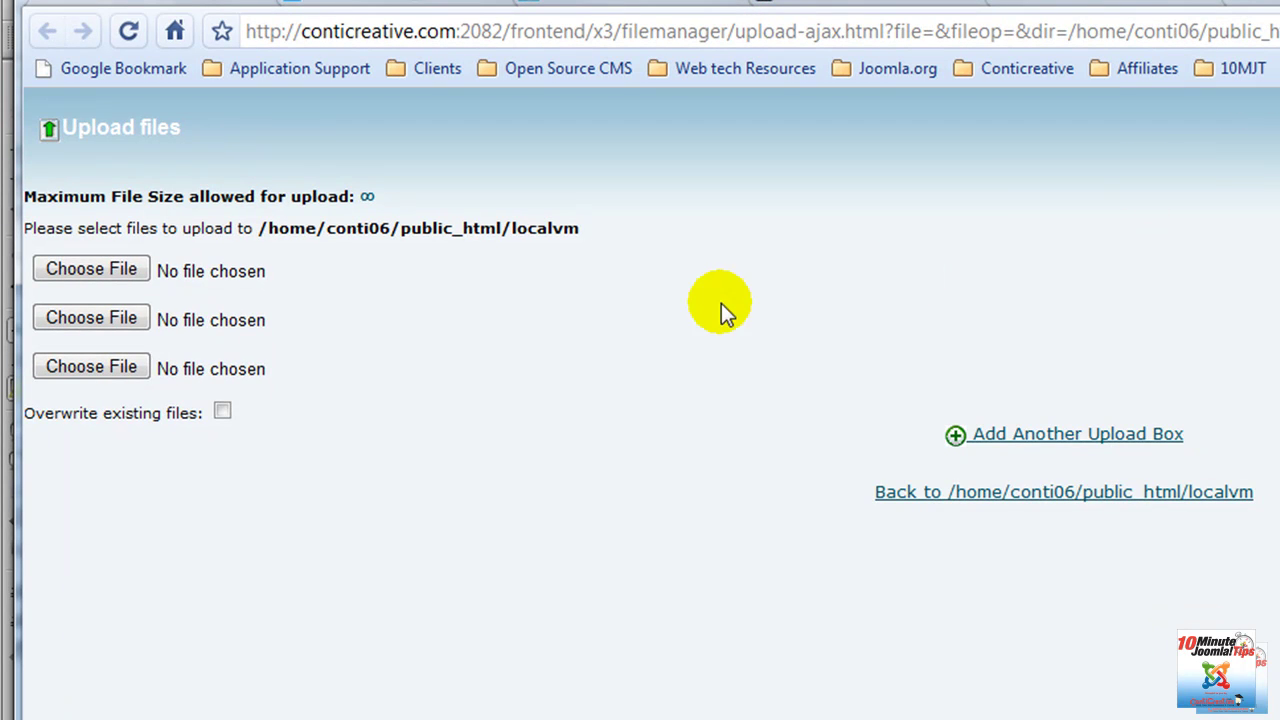
click(105, 267)
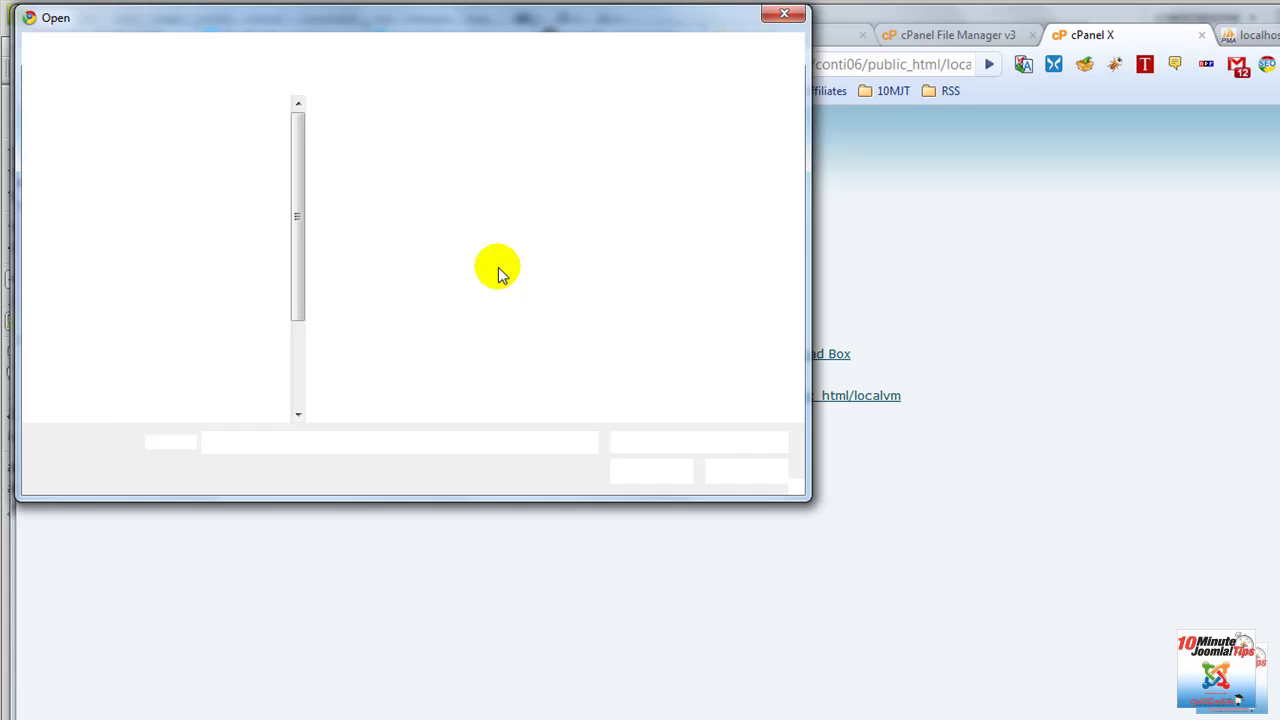
click(537, 50)
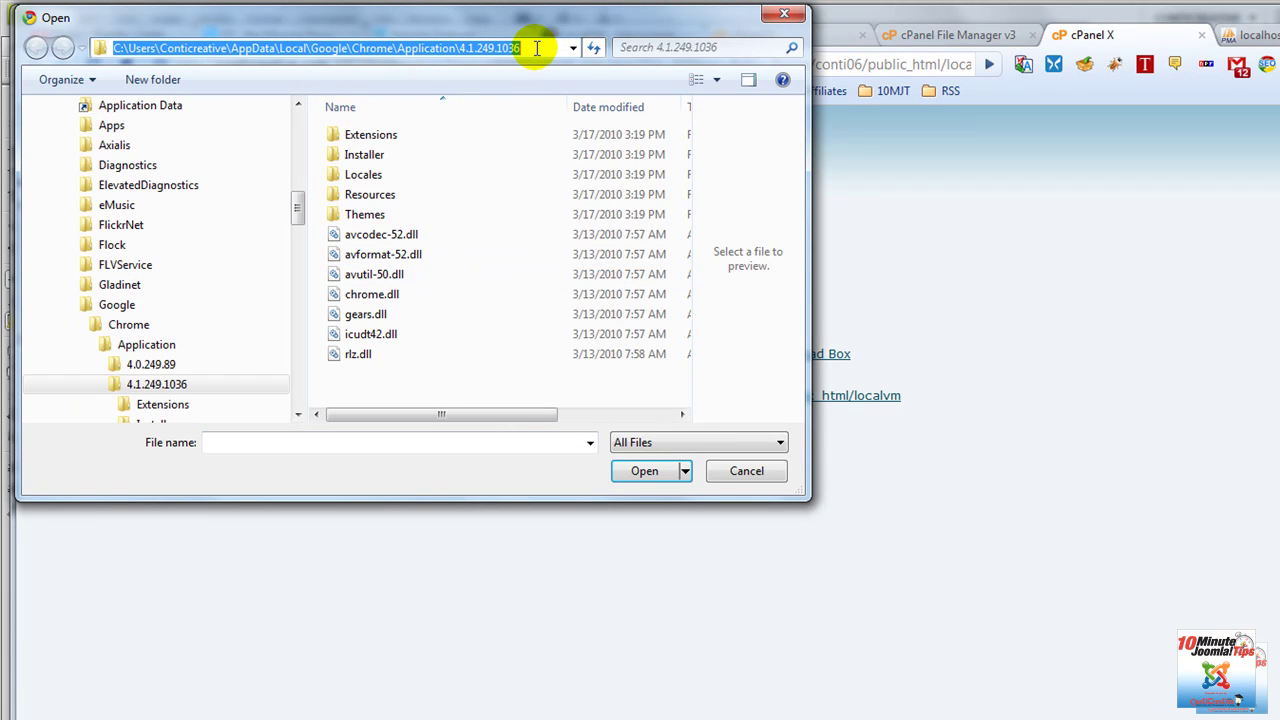
key(ctrl+v)
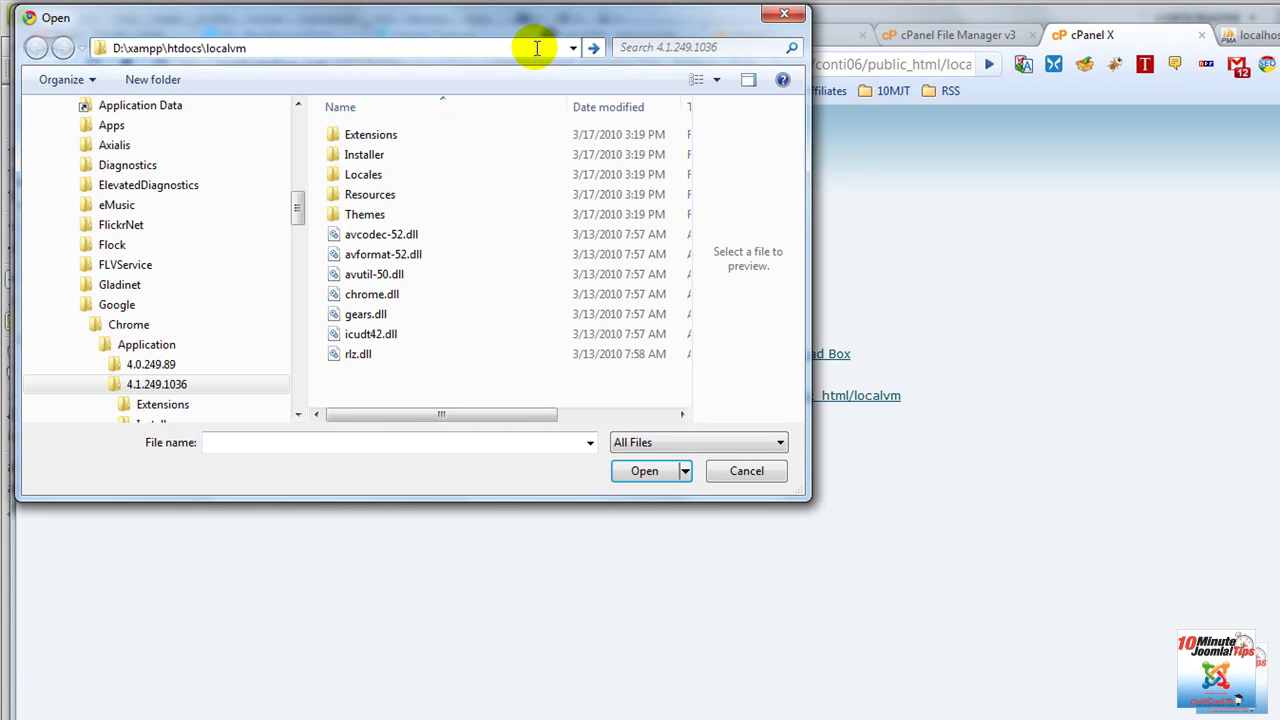
key(Return)
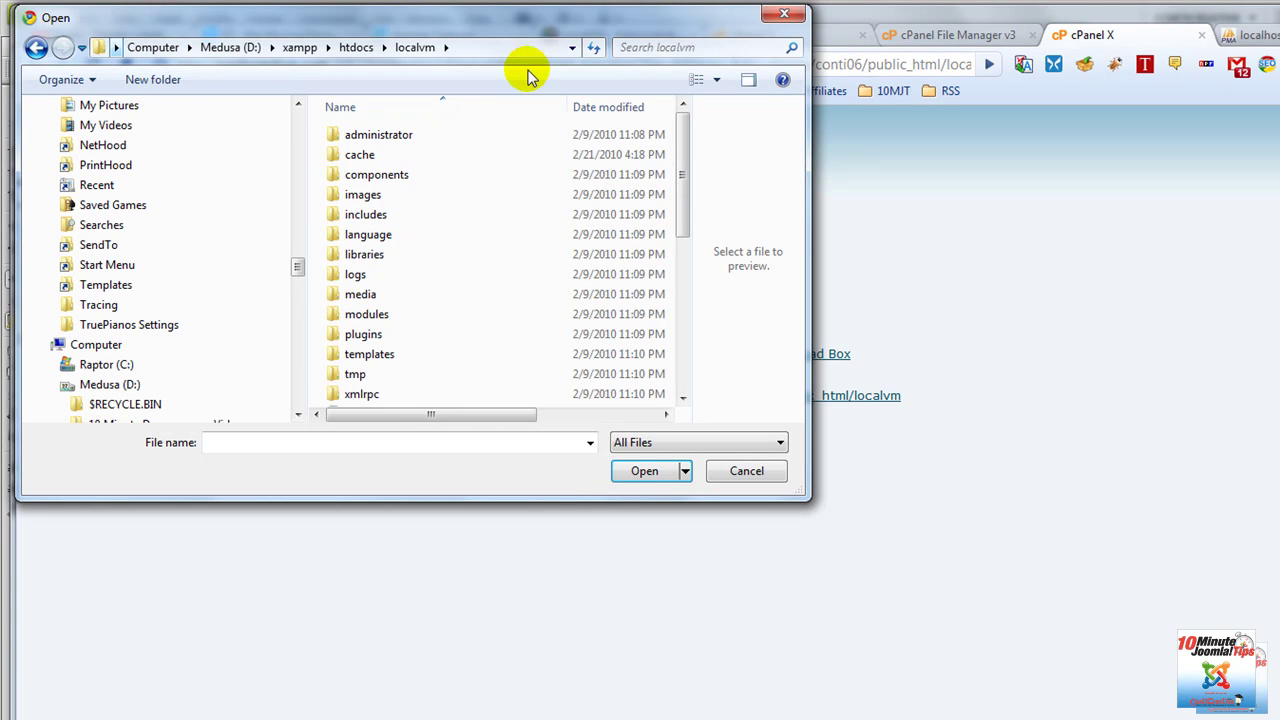
drag(683, 171, 683, 310)
double_click(370, 337)
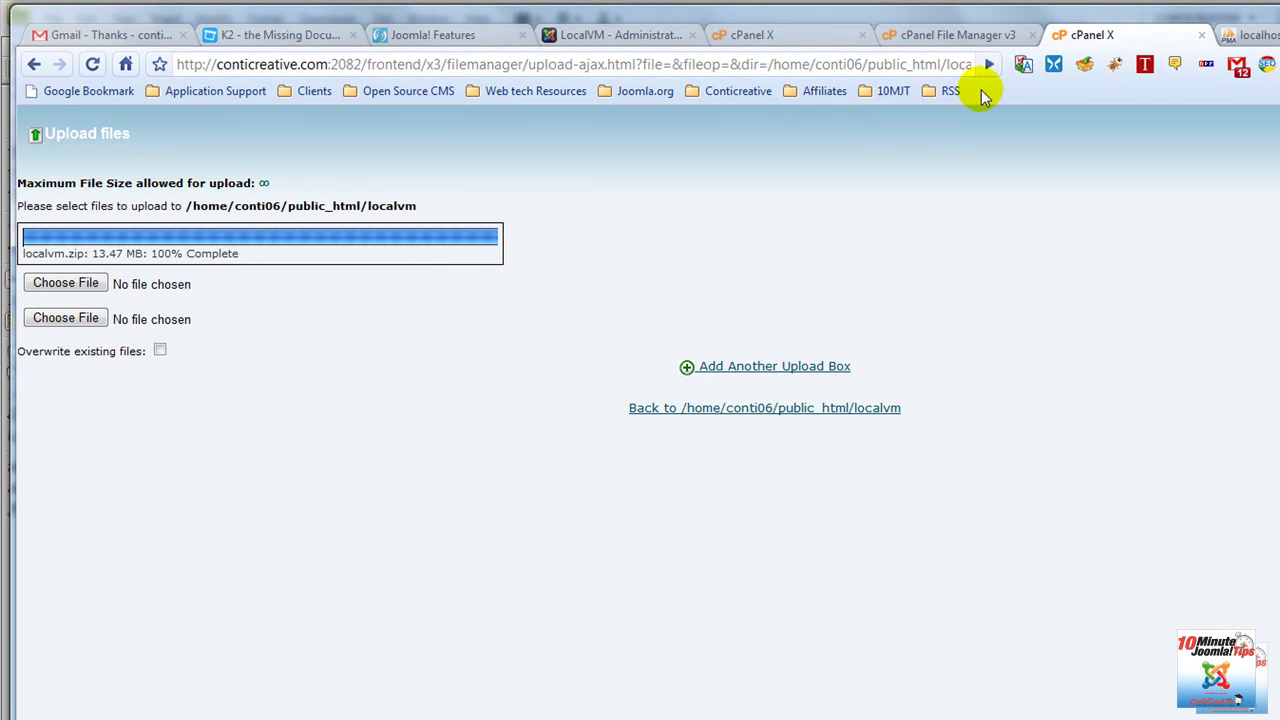
Reload the localvm folder listing in File Manager and extract localvm.zip into /public_html/localvm.
click(965, 35)
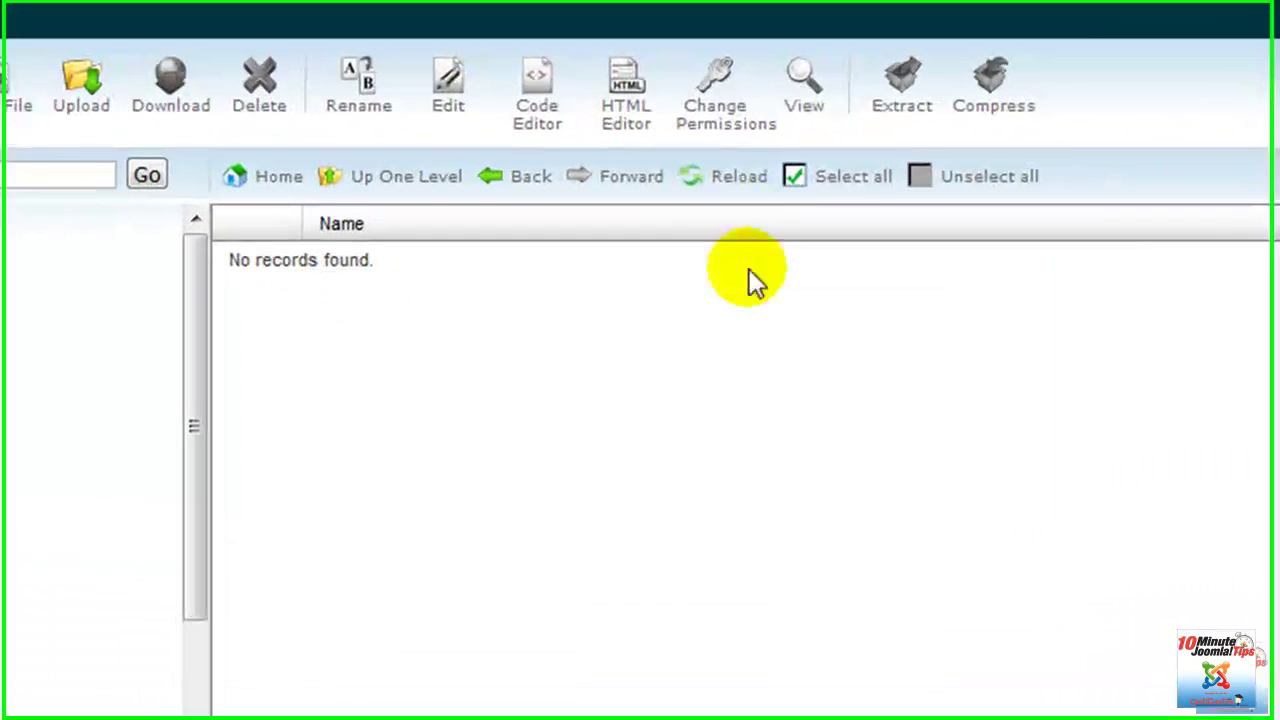
click(738, 183)
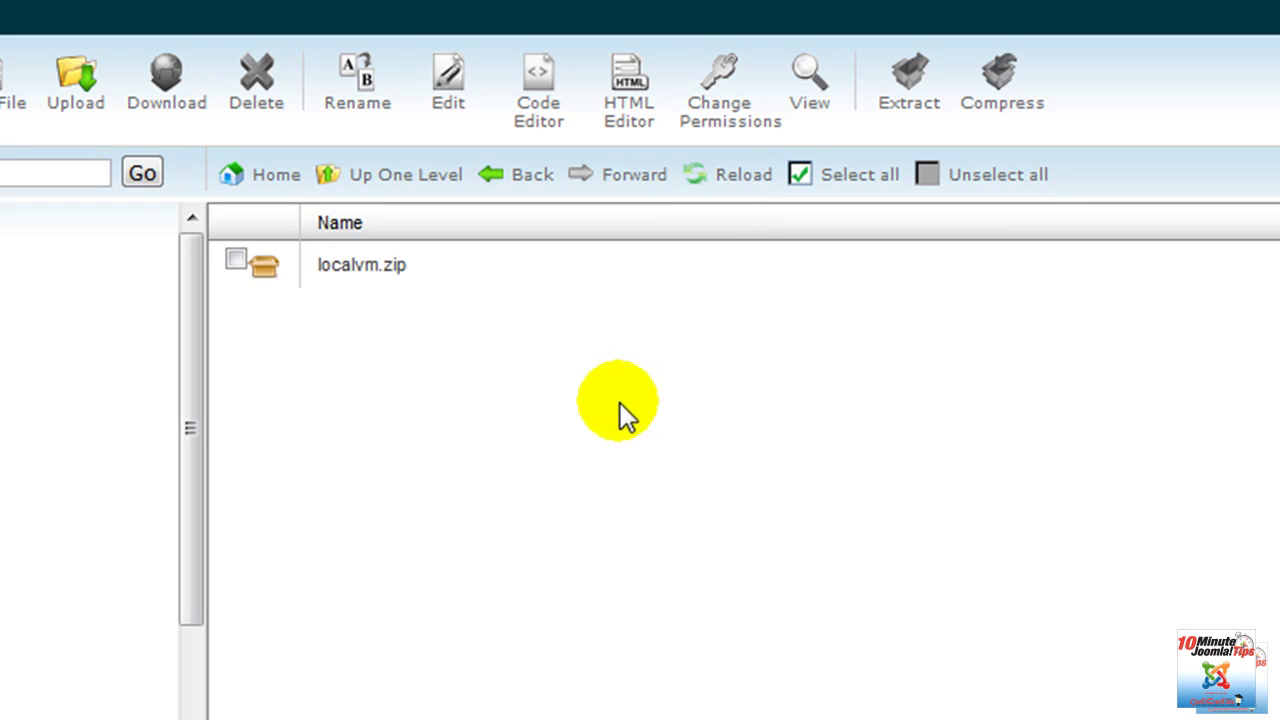
click(238, 260)
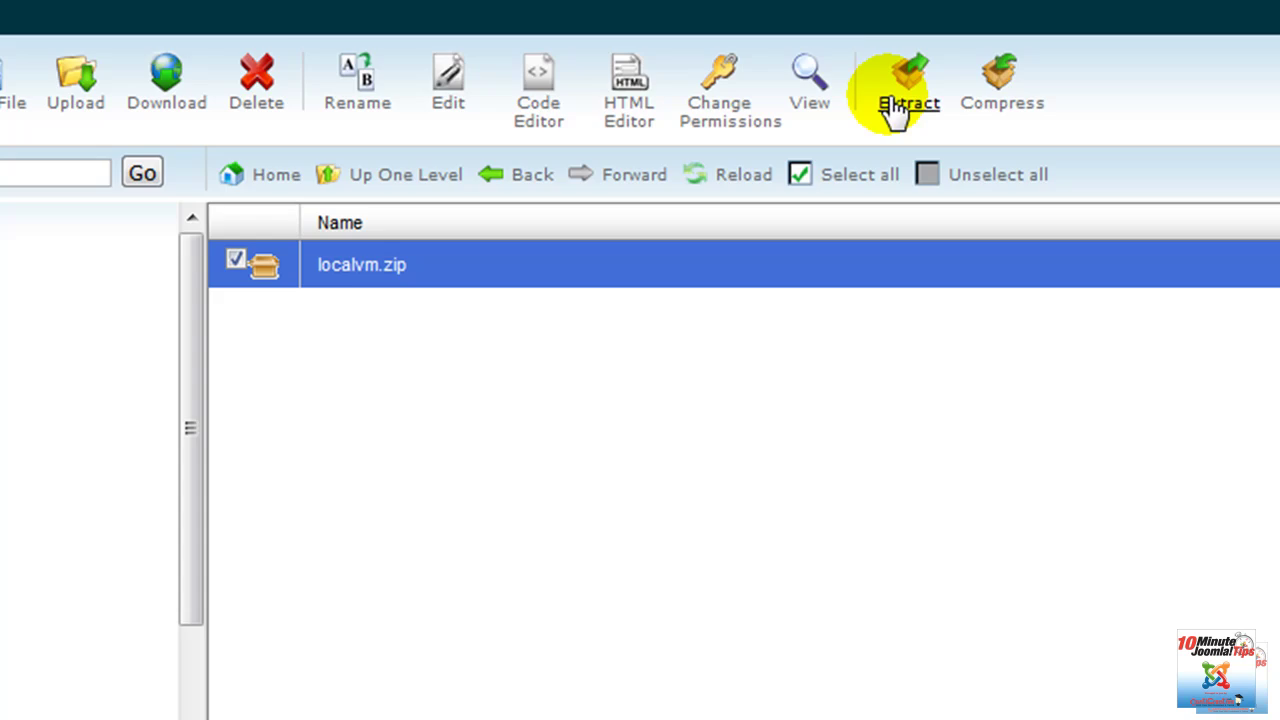
click(893, 110)
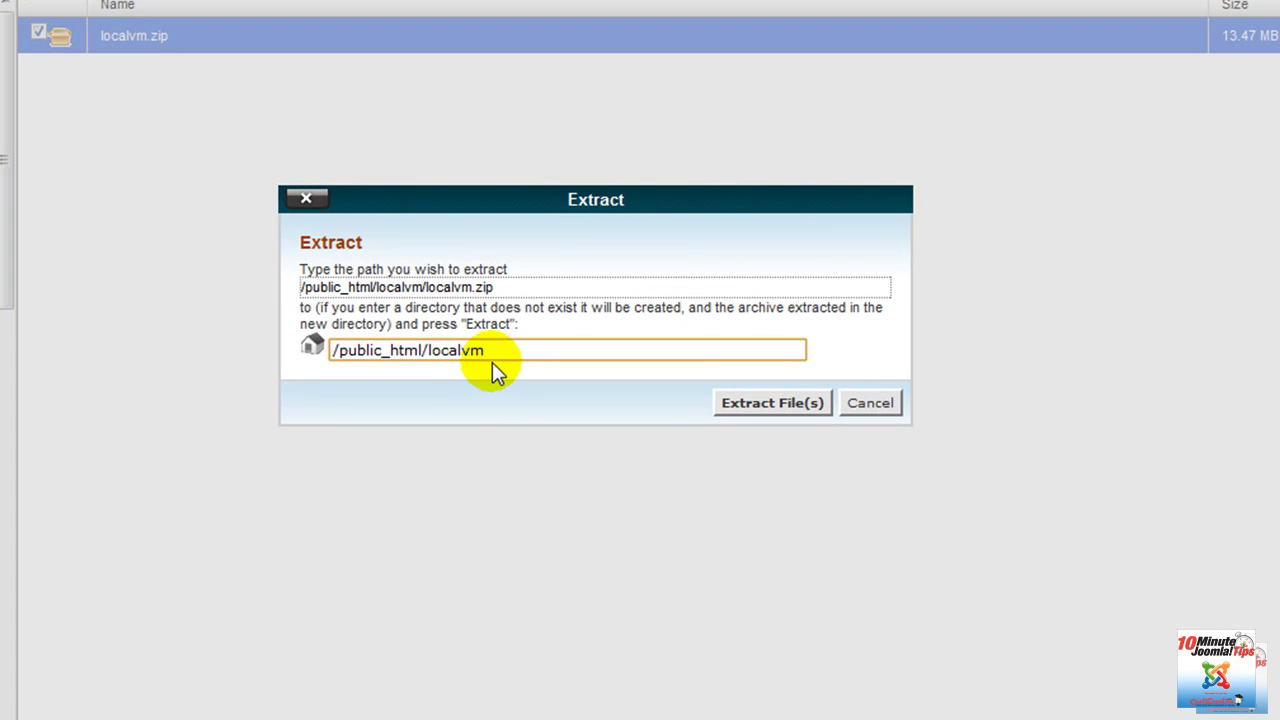
click(742, 402)
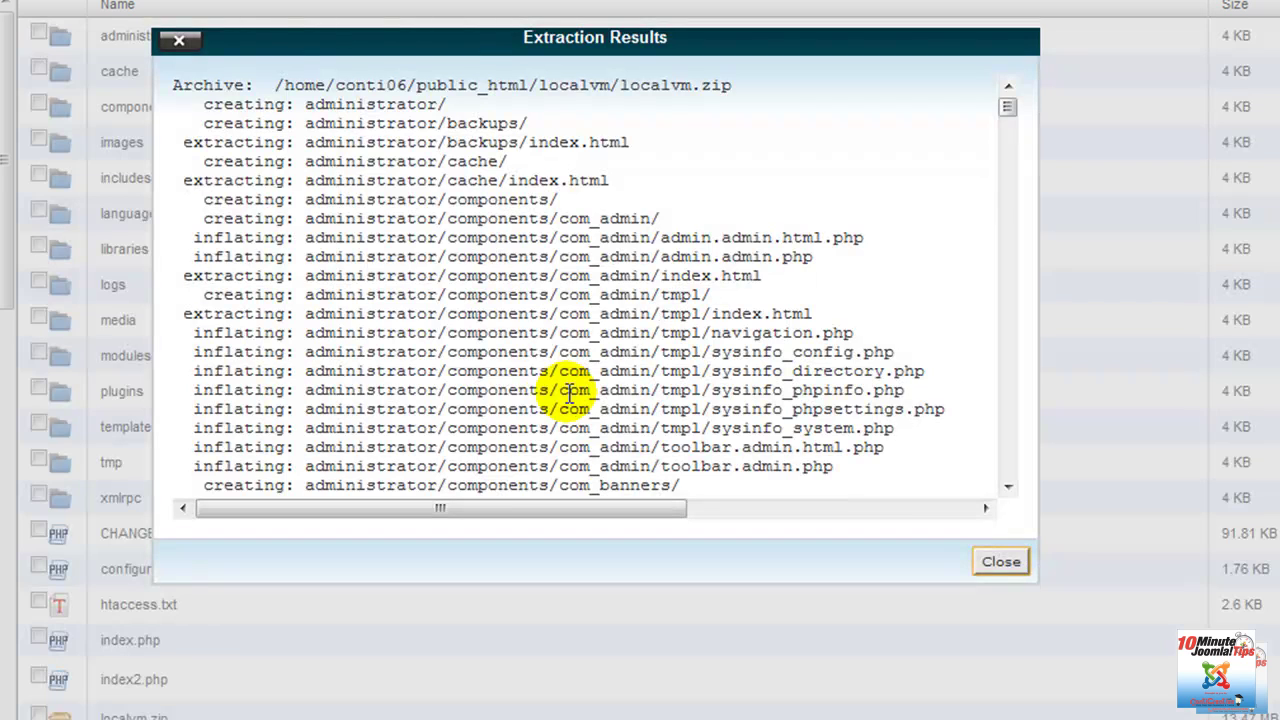
click(1000, 562)
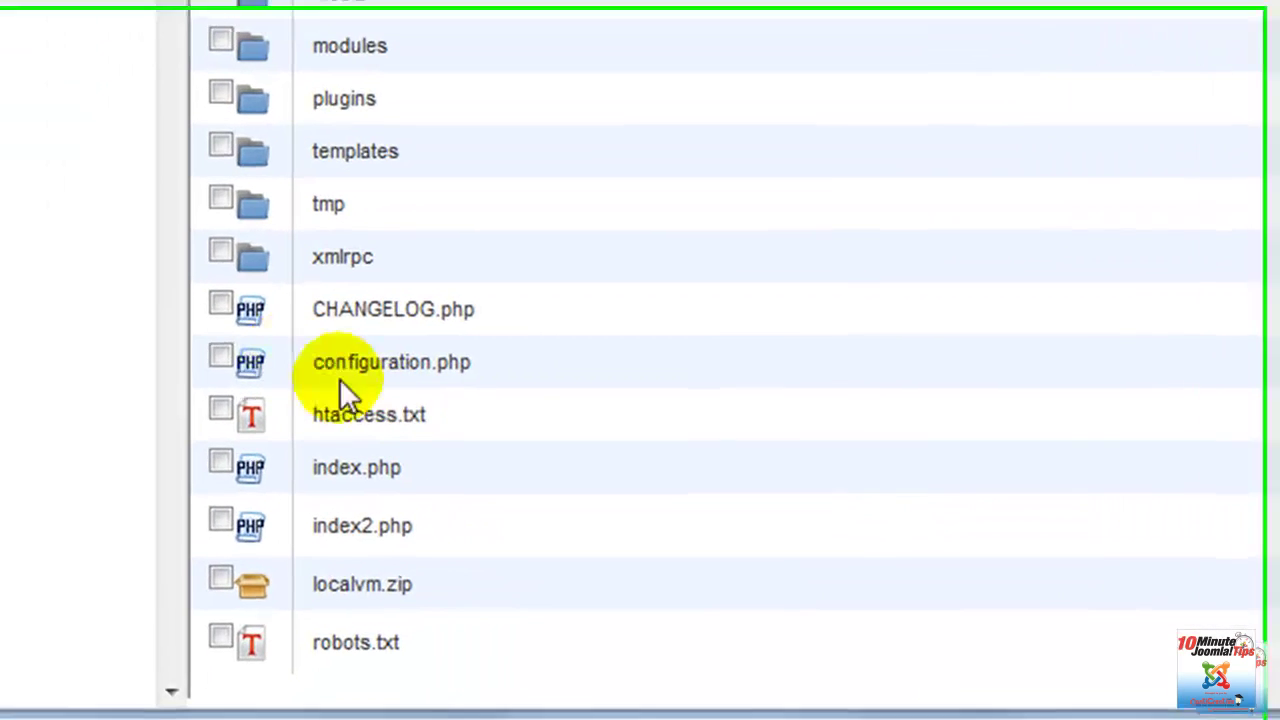
Delete only the localvm.zip archive from the server folder, keeping configuration.php out of the selection.
click(38, 568)
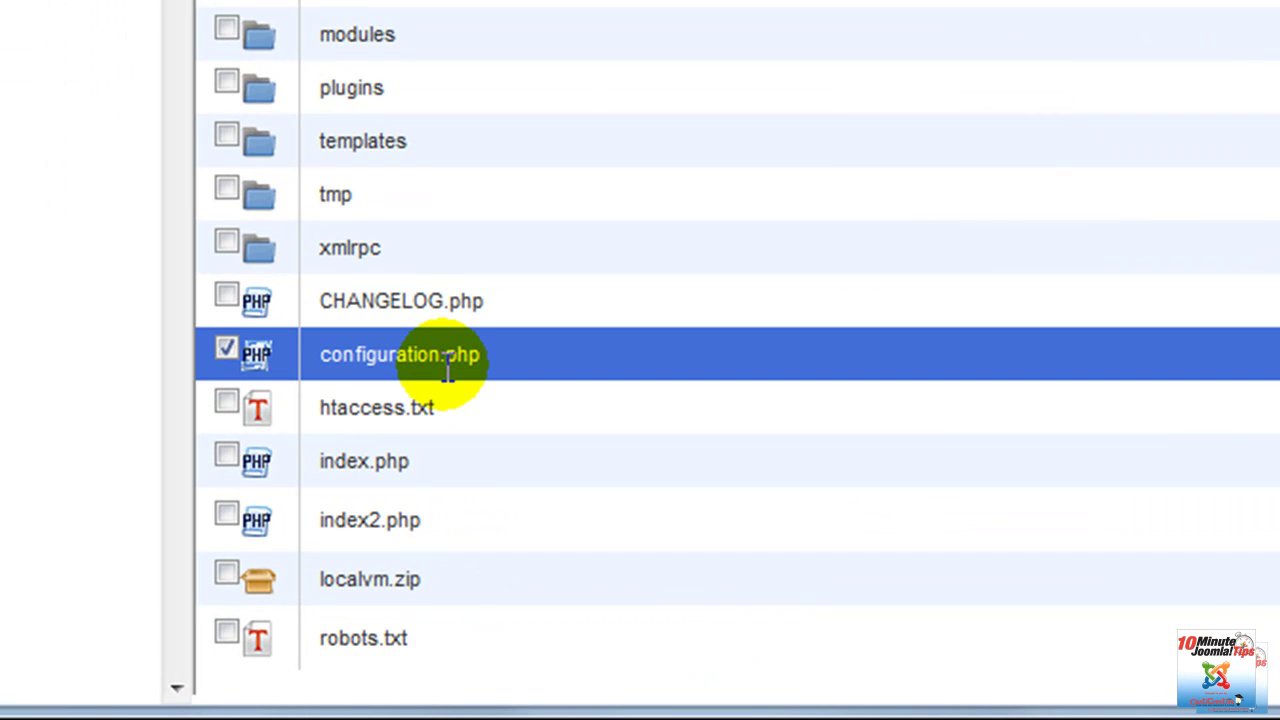
click(226, 573)
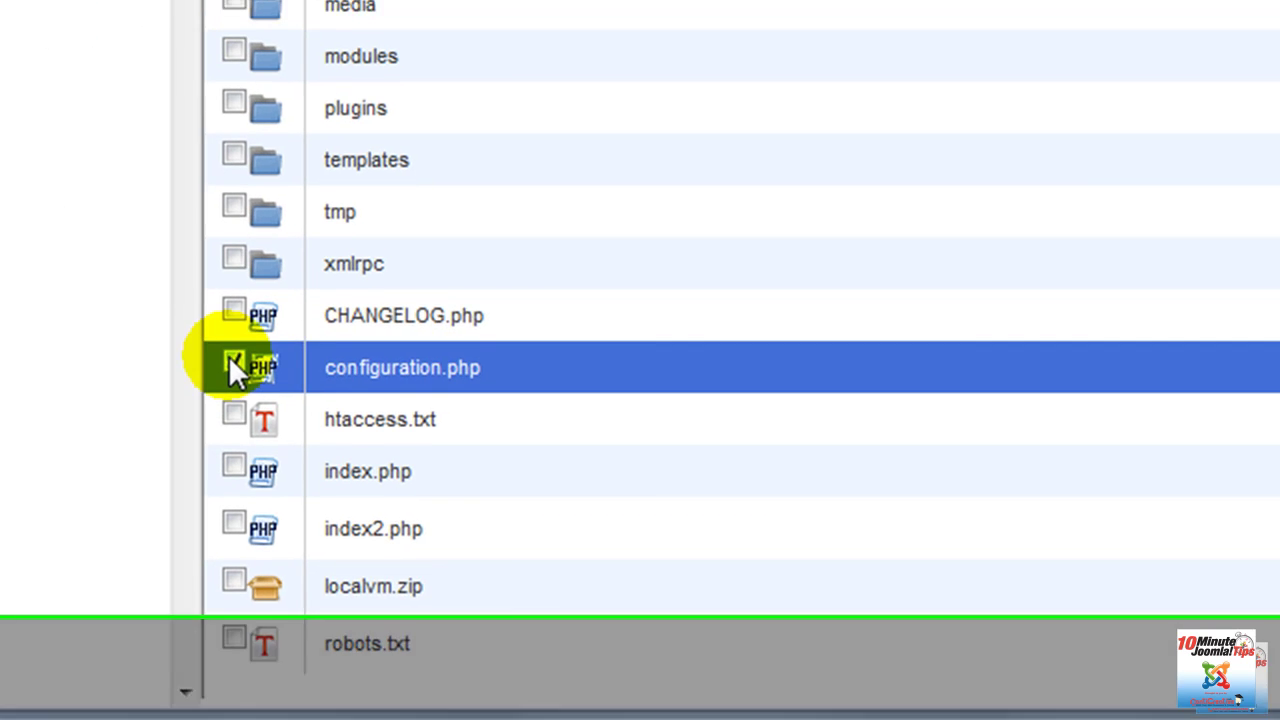
click(226, 348)
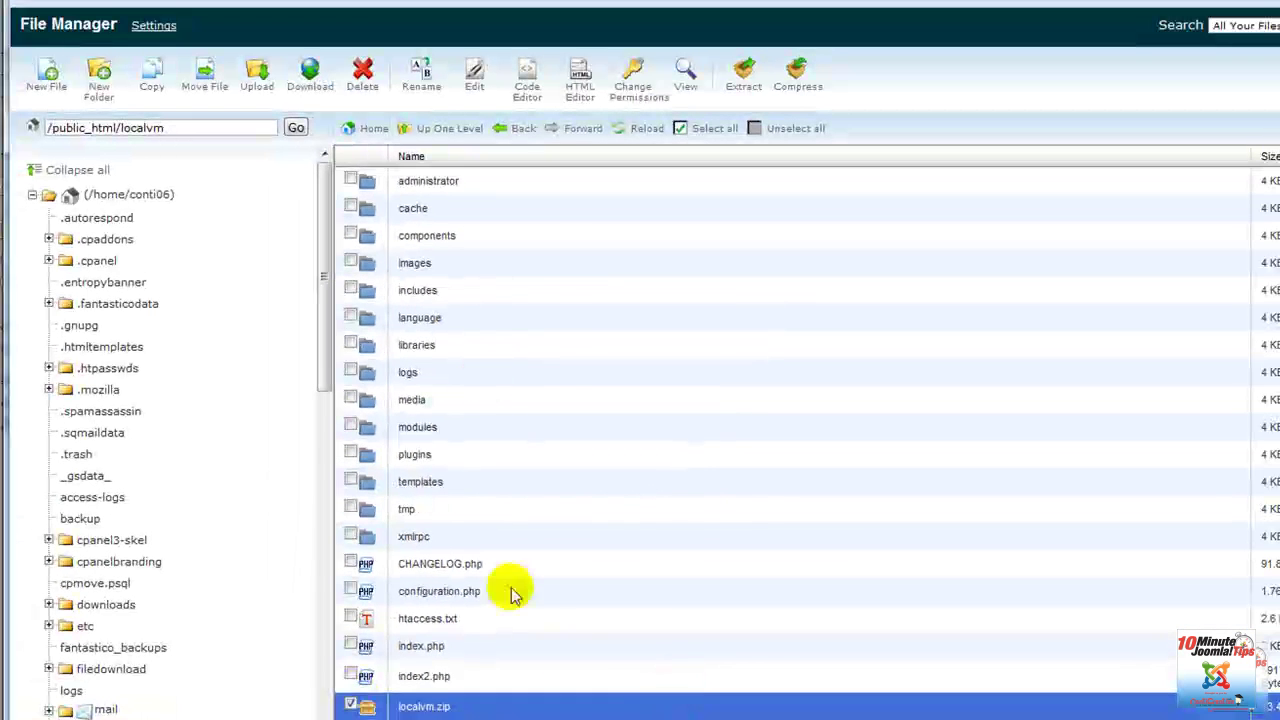
click(363, 78)
click(917, 446)
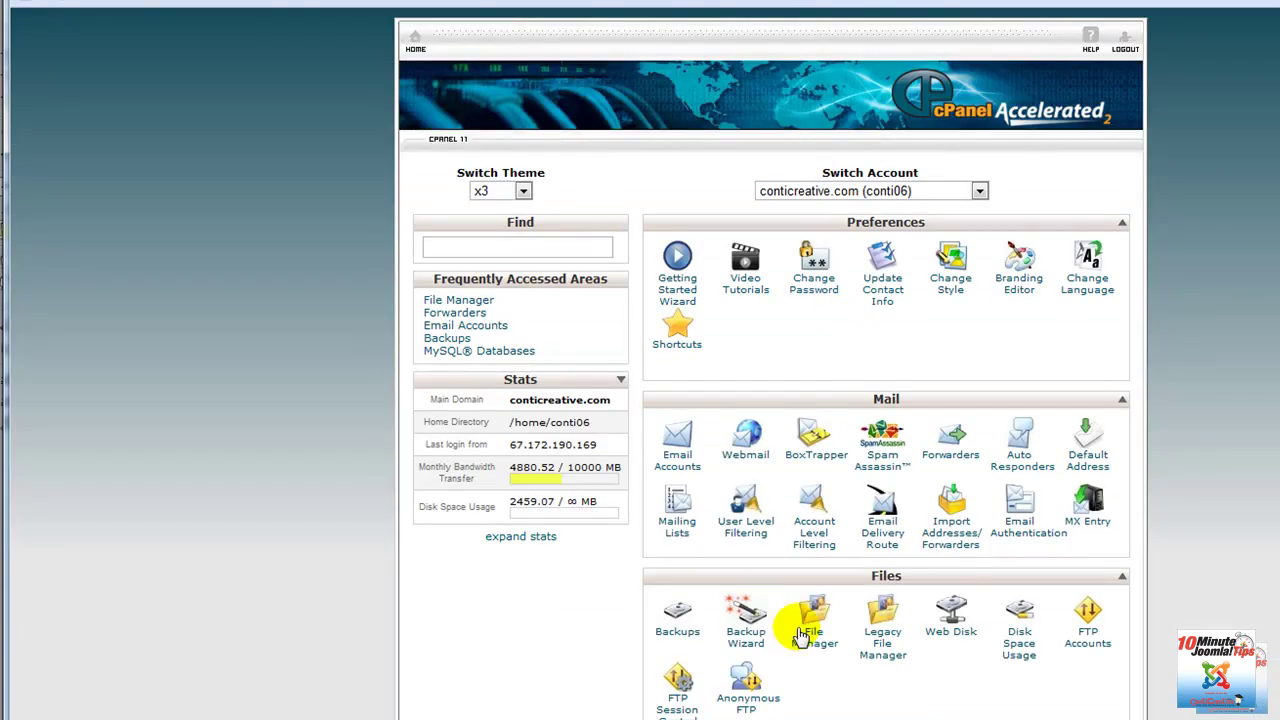
From the cPanel home page, open MySQL Databases and create a new database named localvm after the account prefix.
scroll(886, 677, down, 5)
scroll(936, 714, down, 5)
click(749, 414)
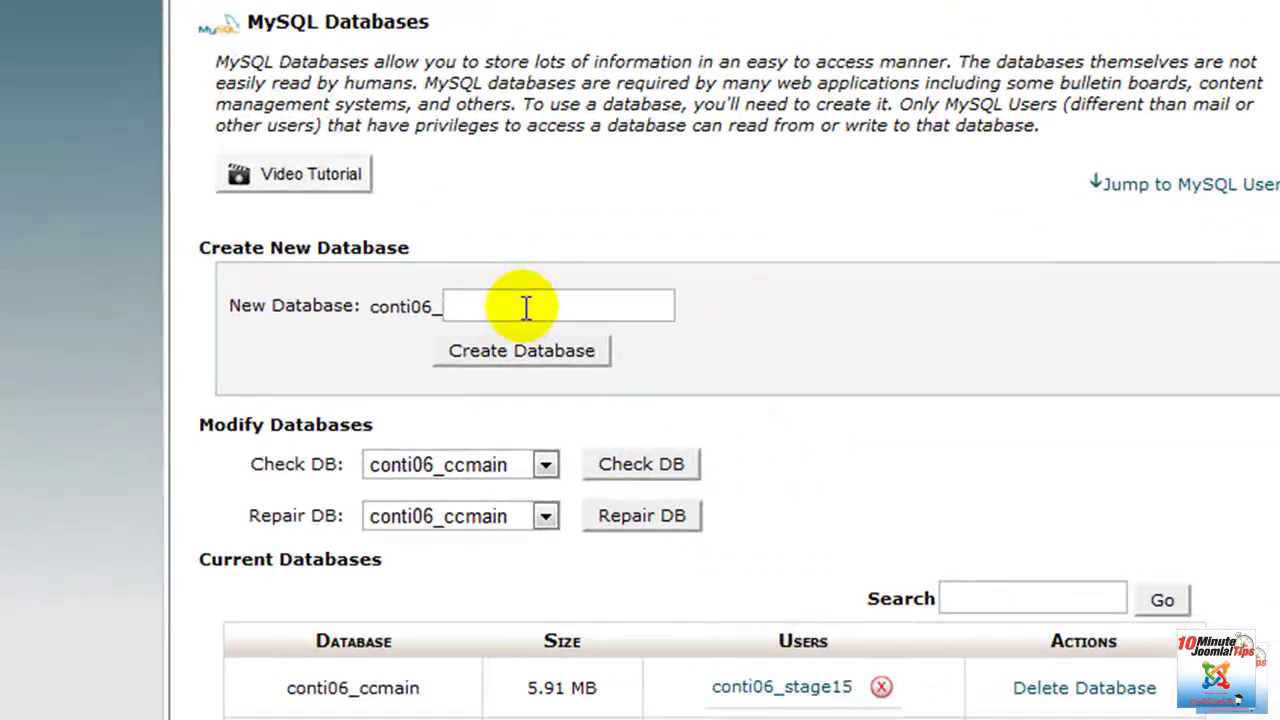
click(608, 268)
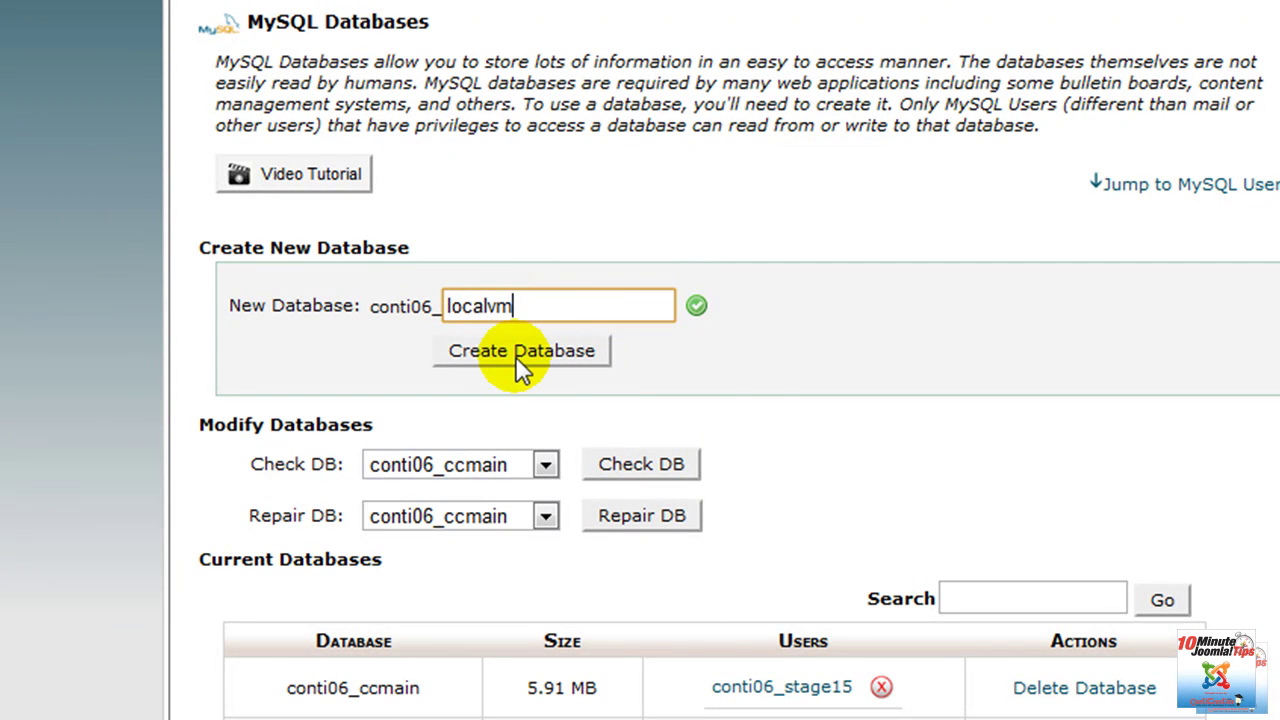
click(515, 356)
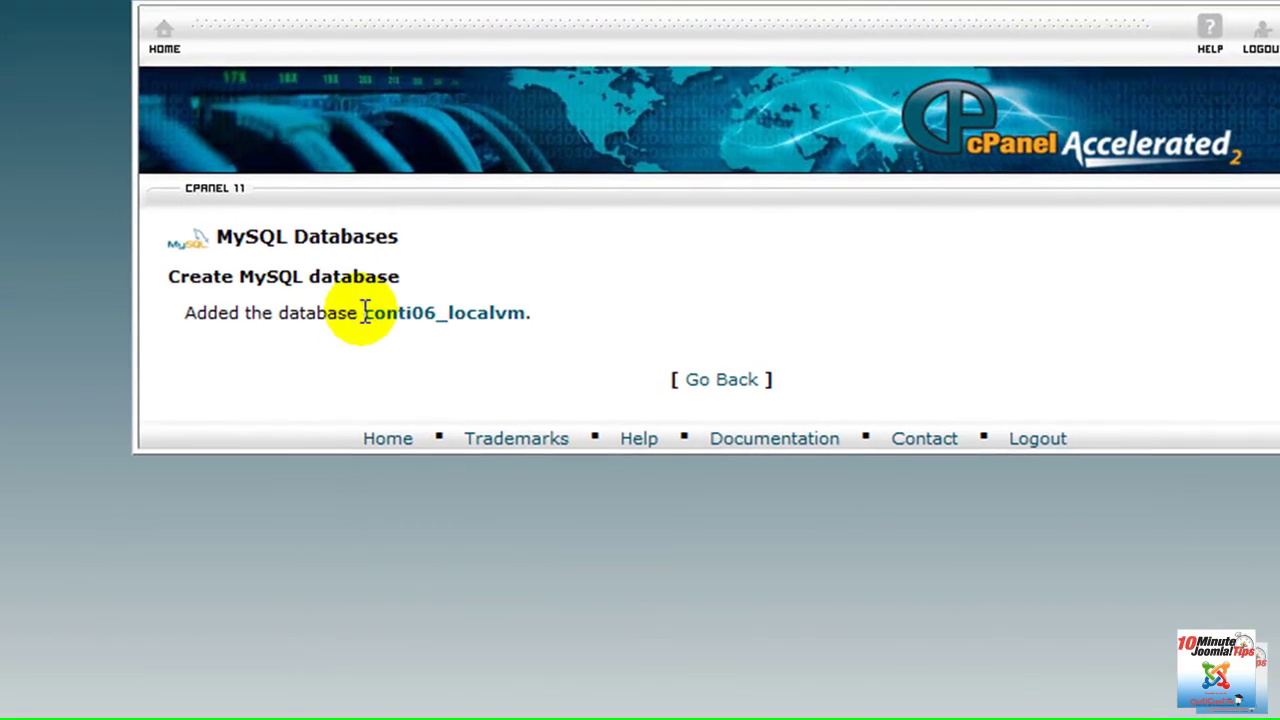
Copy the new database's full name and record it in the Local vm note in Safenote as "DB: conti06_localvm".
drag(404, 96, 494, 98)
drag(450, 318, 522, 317)
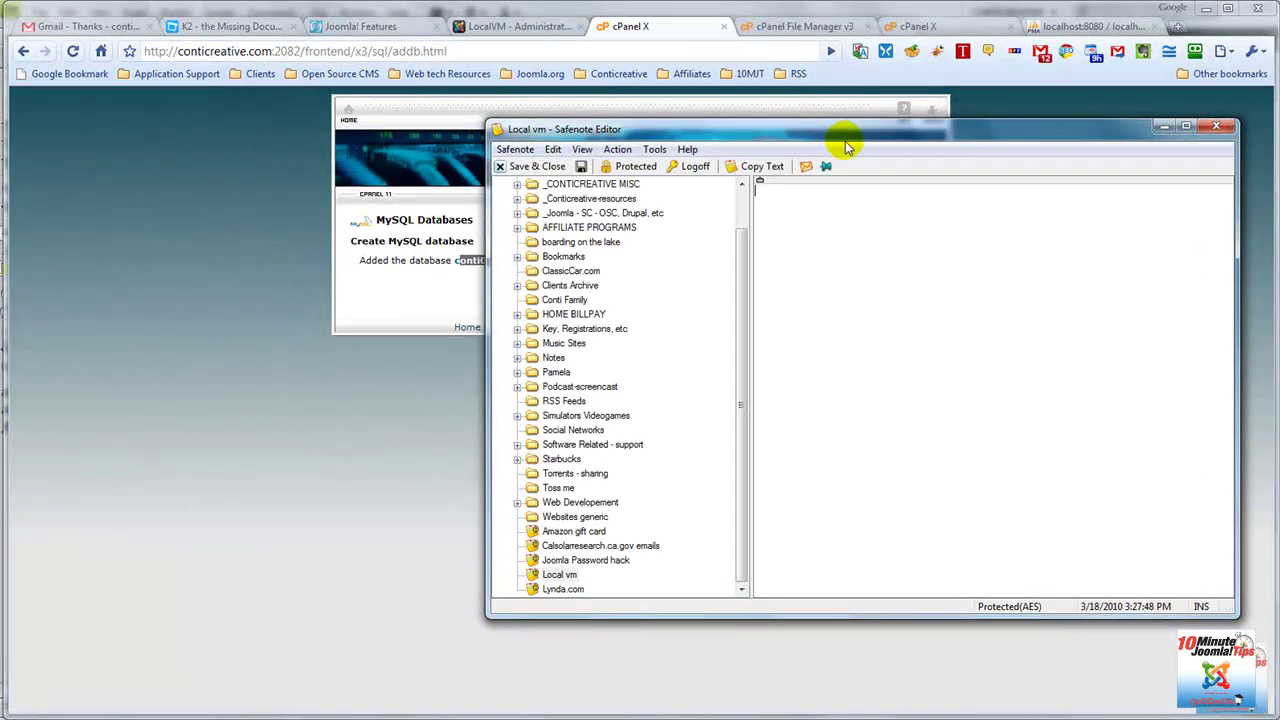
drag(840, 135, 641, 185)
click(600, 252)
text(conti06_localvm)
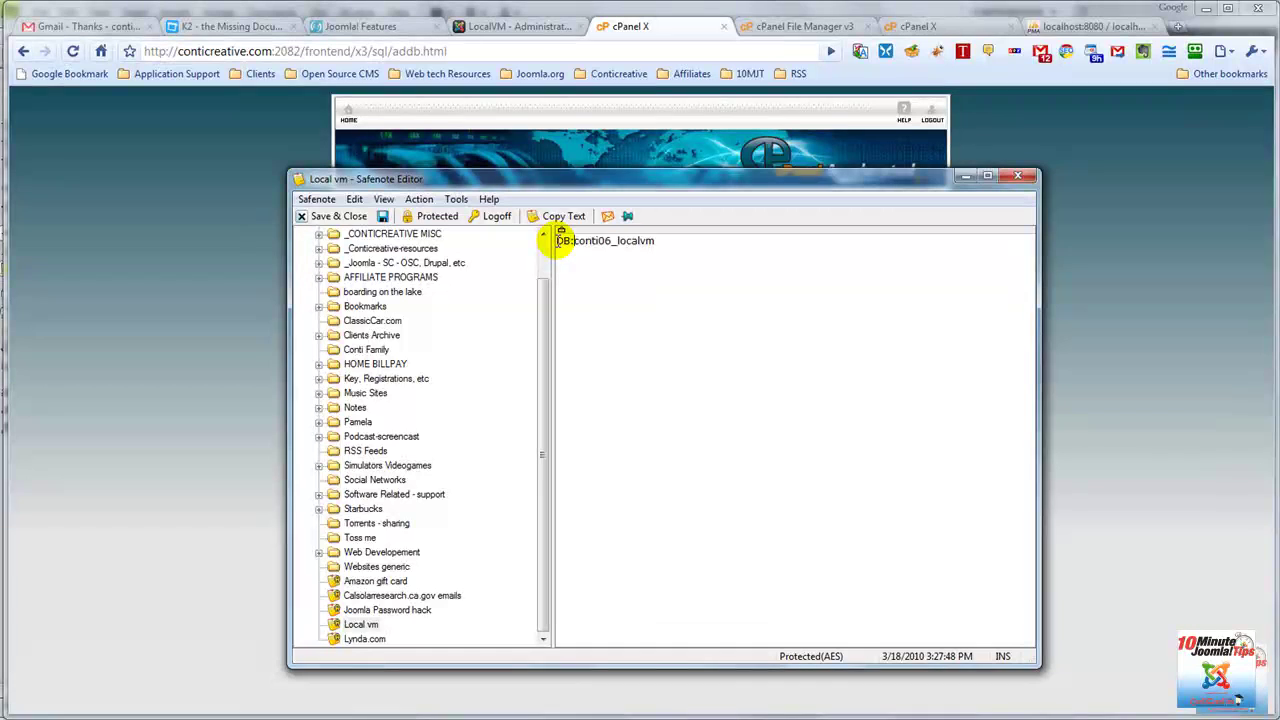
key(Return)
key(Return)
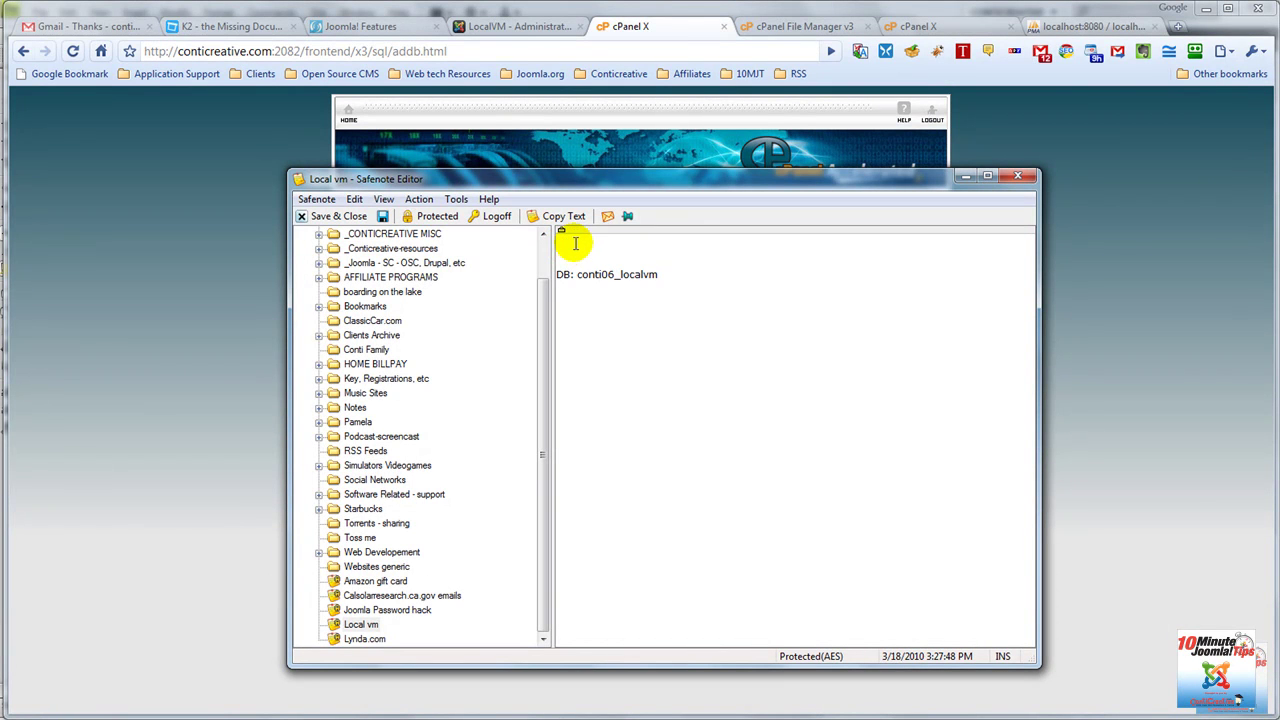
click(225, 157)
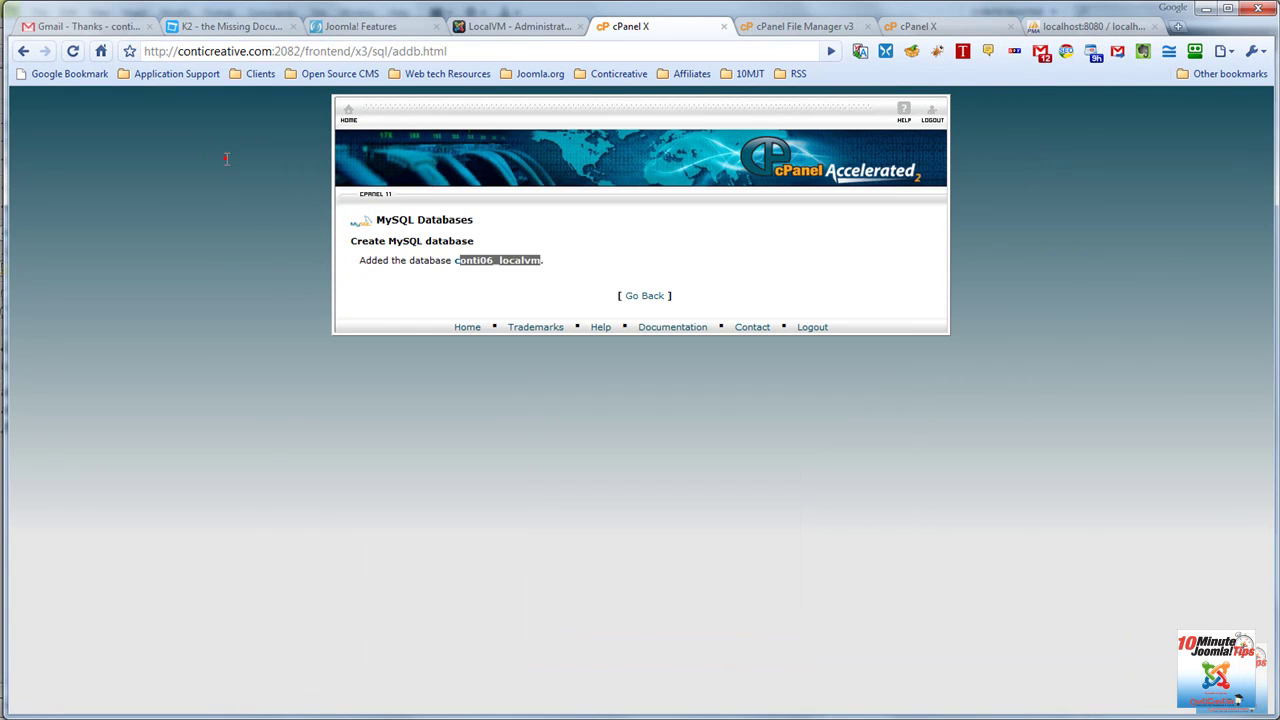
Return to the MySQL Databases page in cPanel and enter localvm as the new MySQL user's username.
click(638, 298)
scroll(694, 420, down, 2)
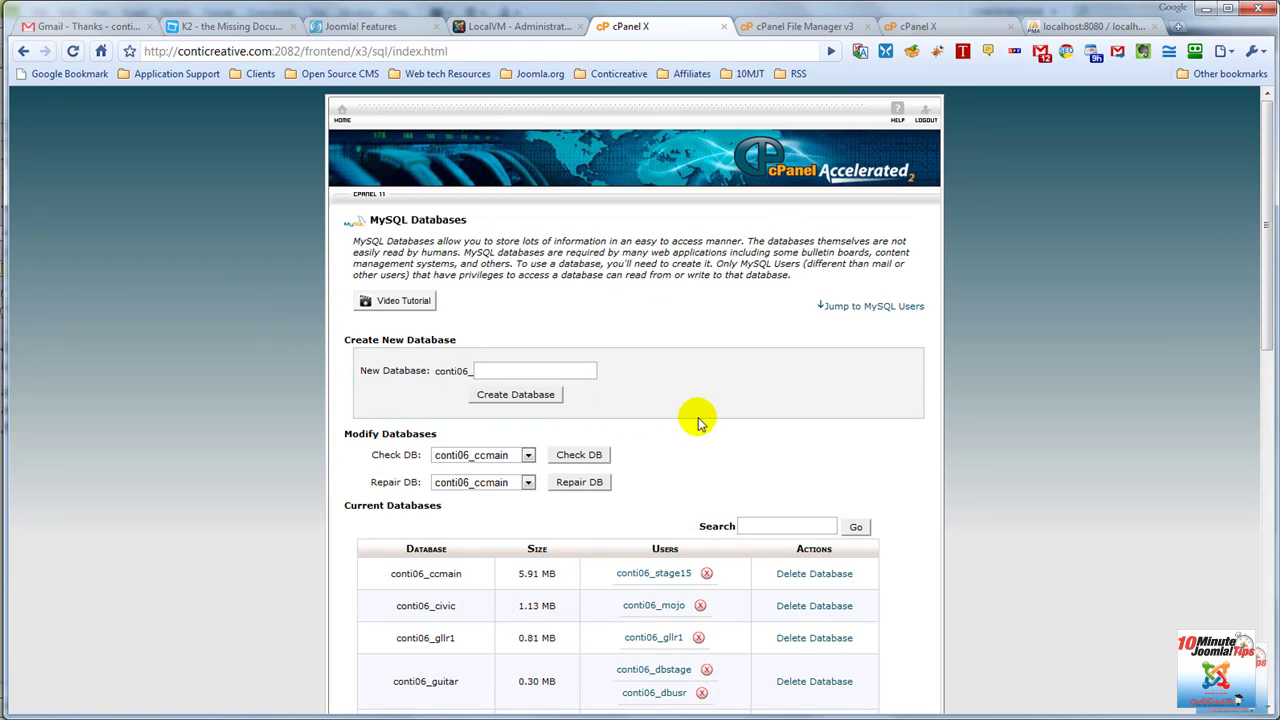
scroll(650, 380, down, 7)
click(514, 278)
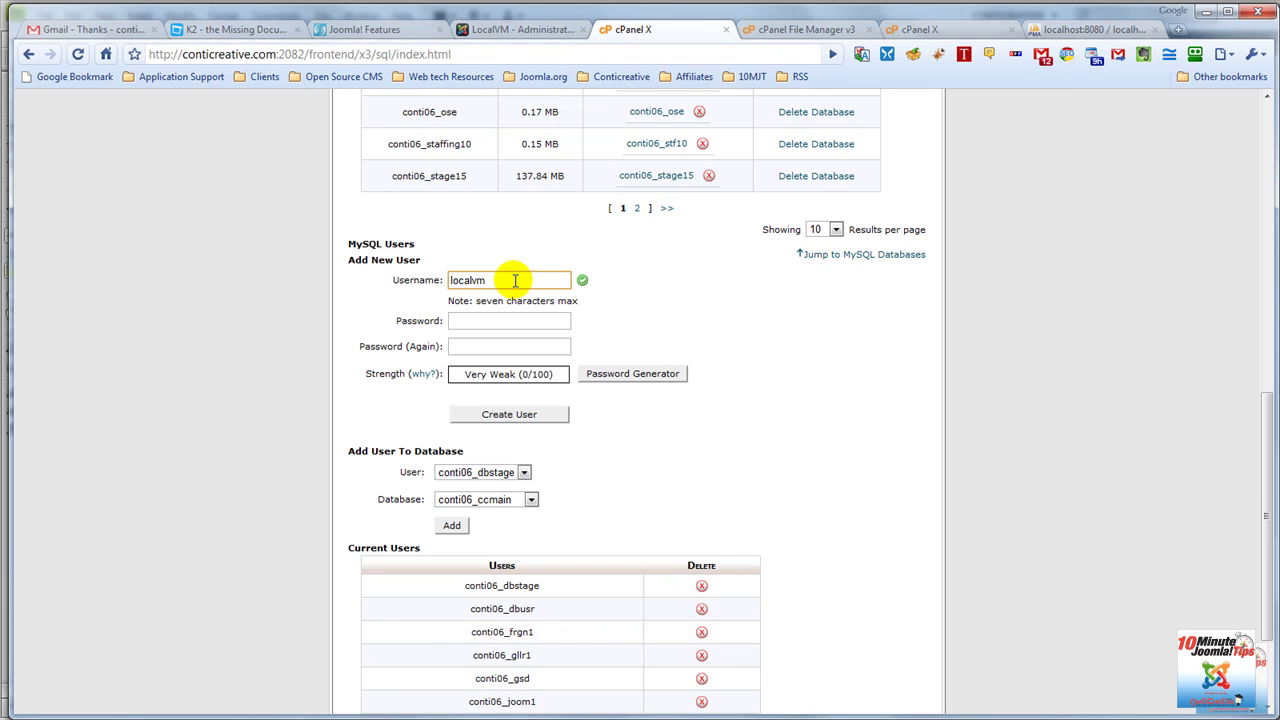
Generate a password for the new MySQL user, copy it, apply it to both password fields and create the user.
click(610, 373)
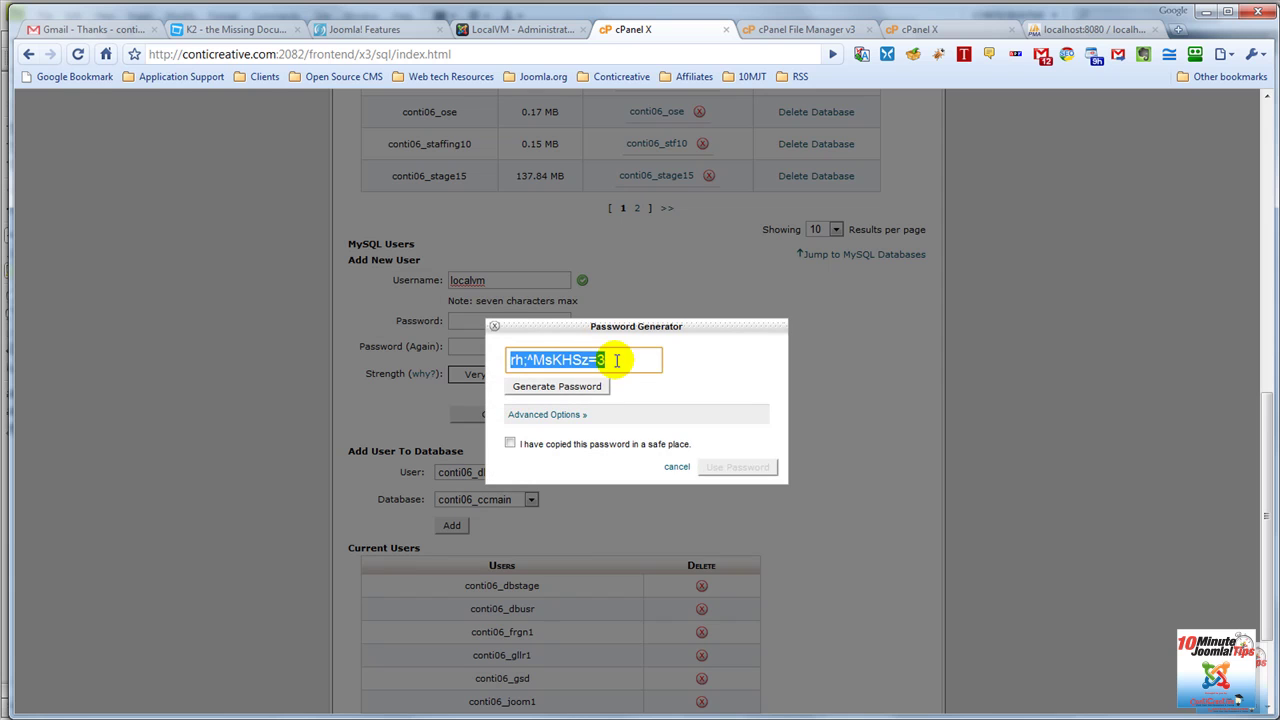
right_click(594, 361)
click(632, 428)
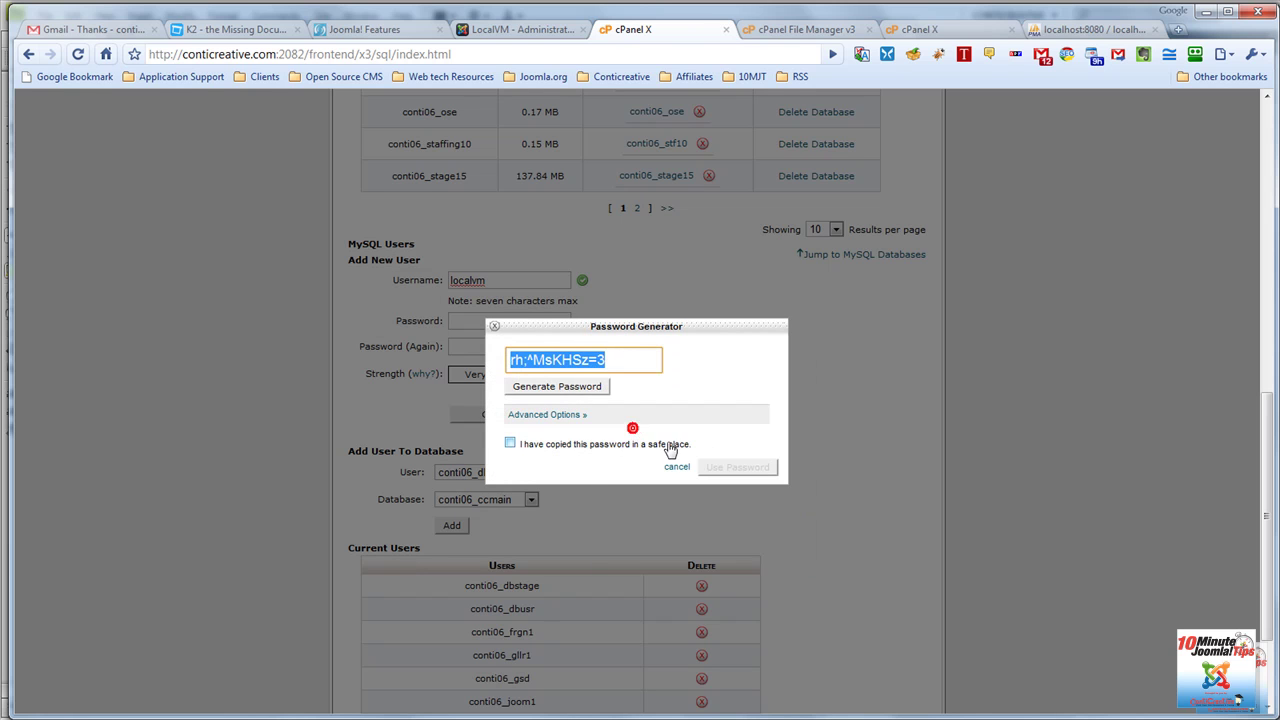
click(670, 447)
click(737, 467)
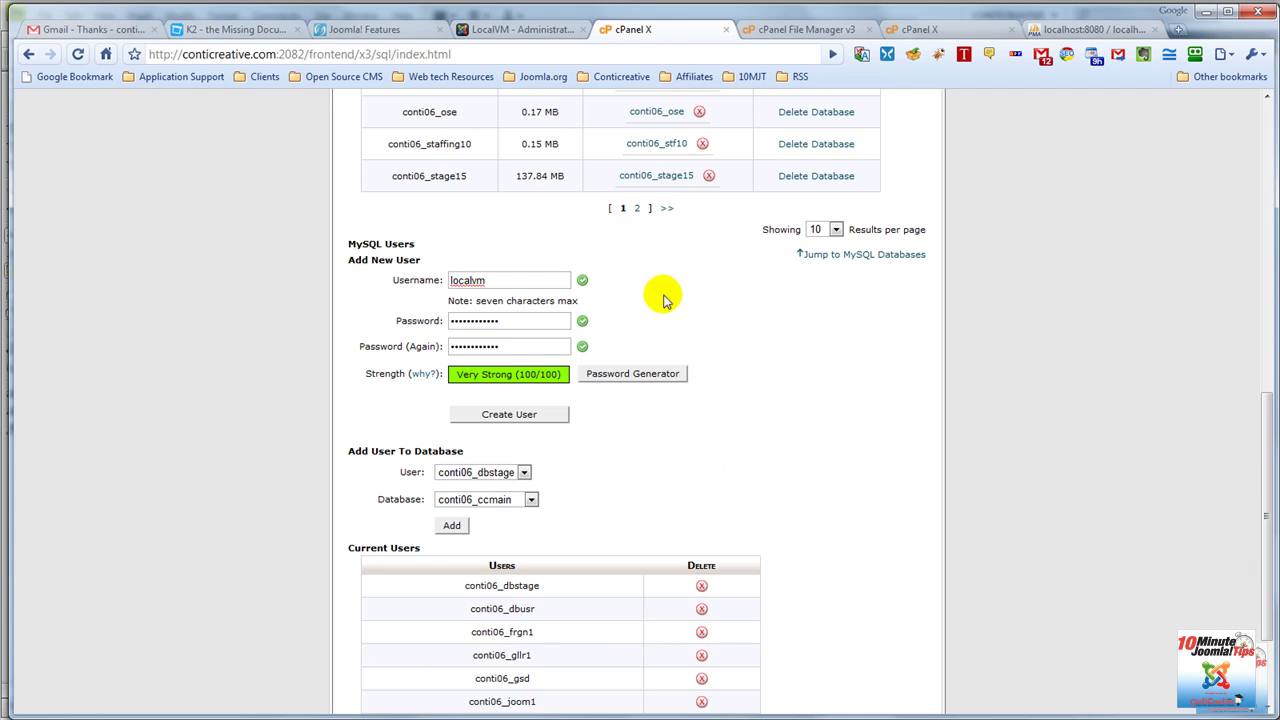
click(540, 416)
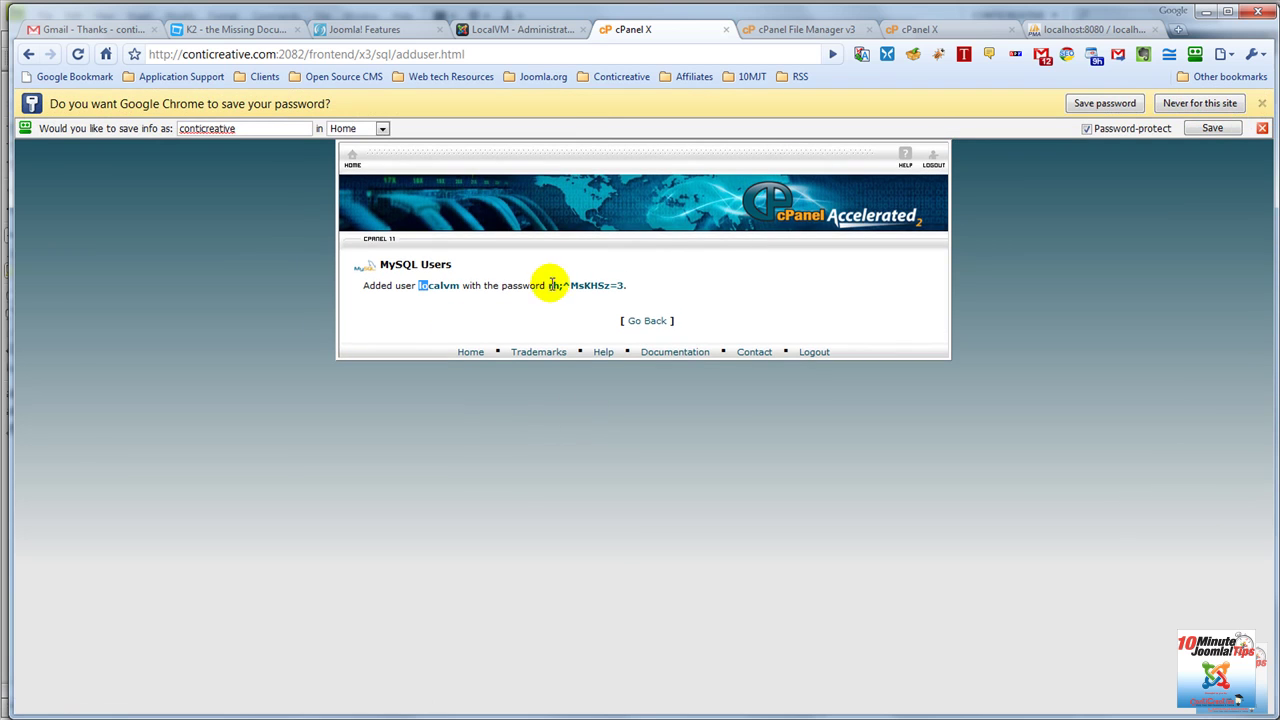
In the Local vm note in Safenote, record the username localvm and the generated password below the database name.
key(alt+Tab)
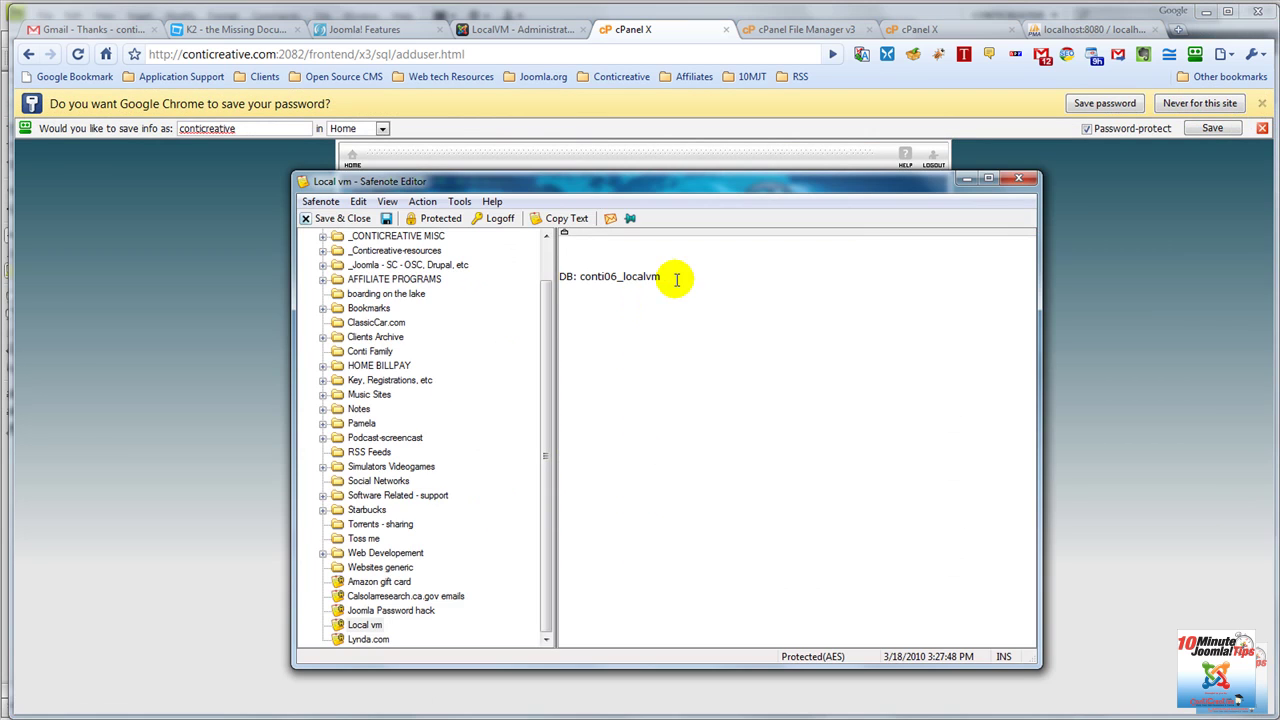
key(alt+Tab)
drag(416, 288, 460, 285)
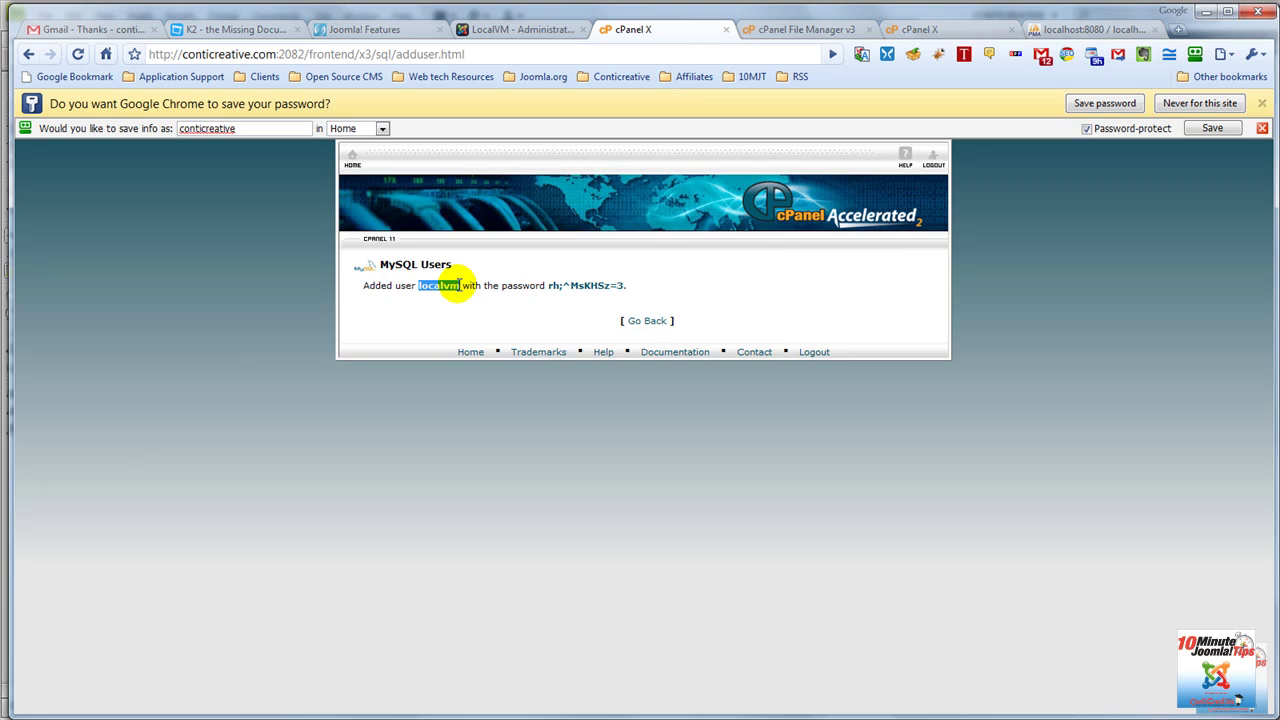
key(ctrl+c)
key(alt+Tab)
click(560, 300)
key(Return)
key(Up)
key(ctrl+v)
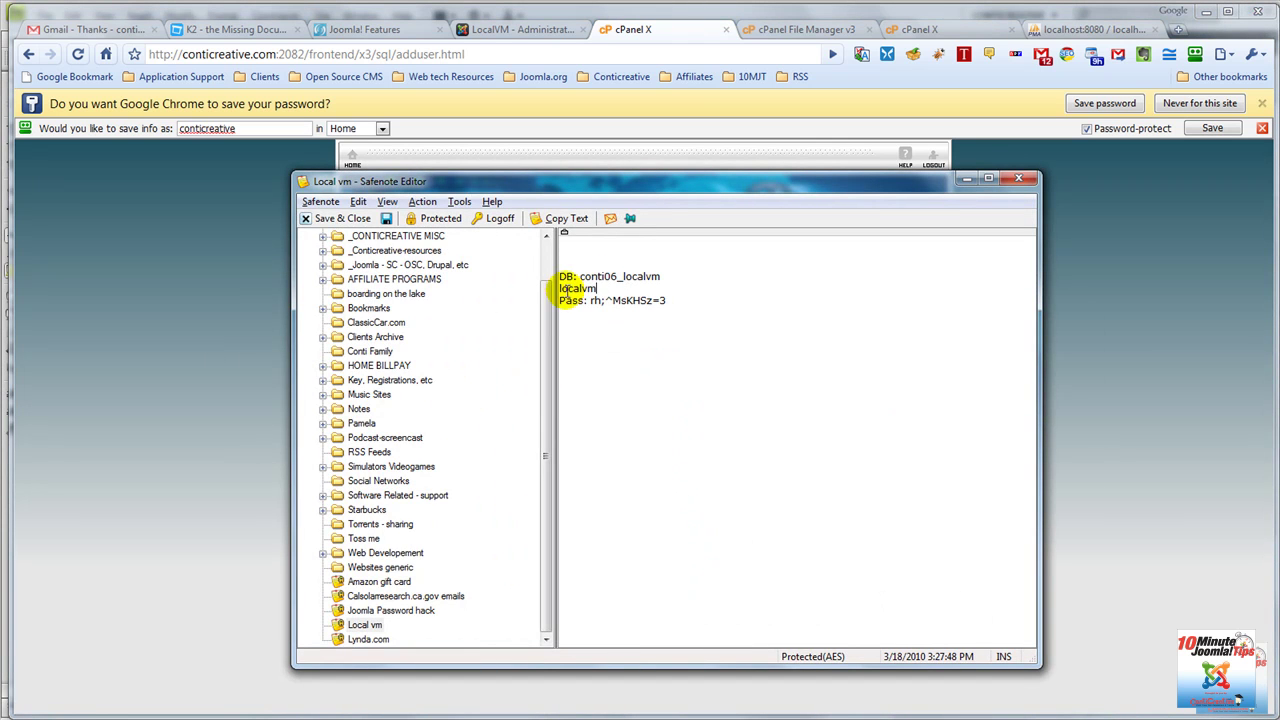
Back in cPanel's MySQL Databases, add user conti06_localvm to database conti06_localvm with all privileges.
key(alt+Tab)
click(651, 320)
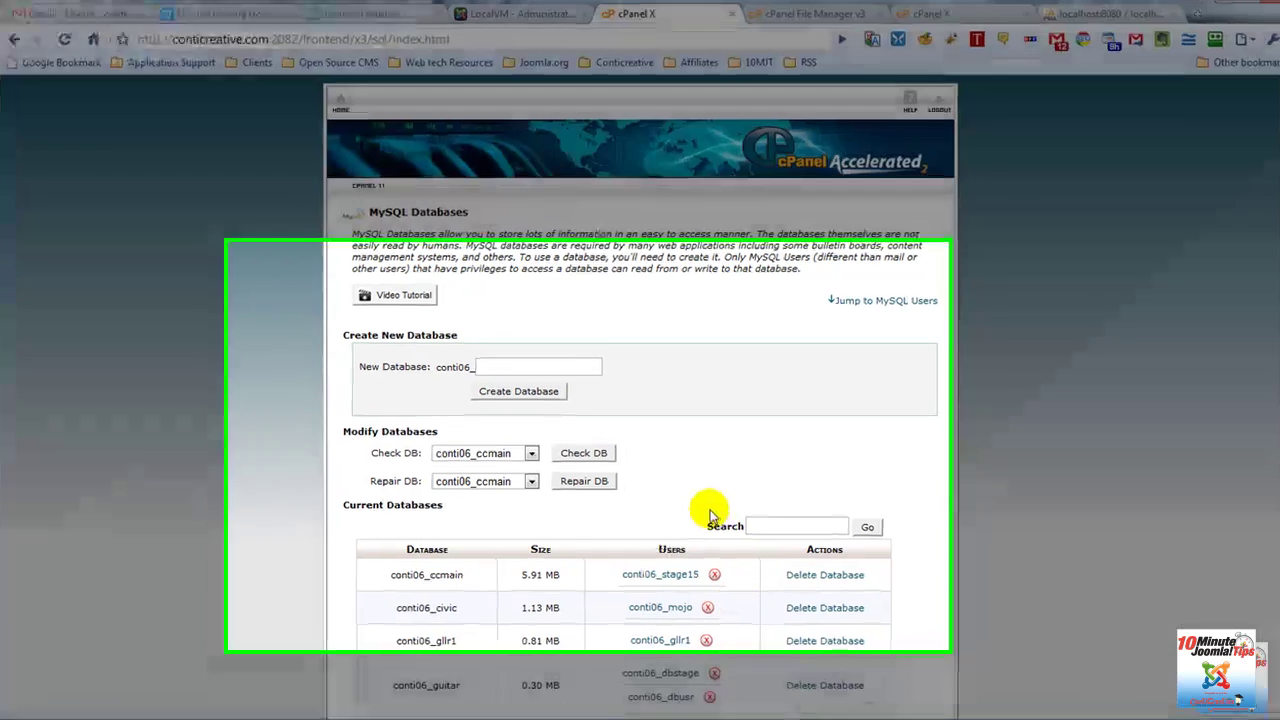
scroll(731, 597, down, 5)
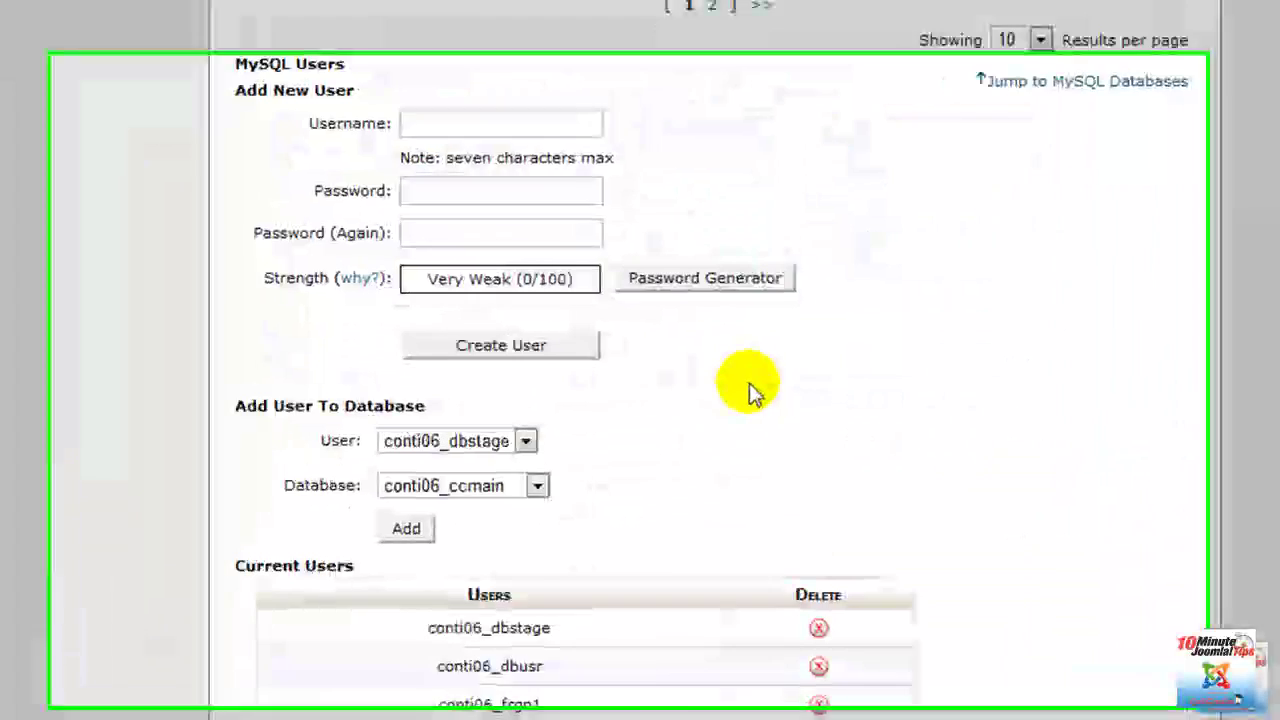
click(525, 441)
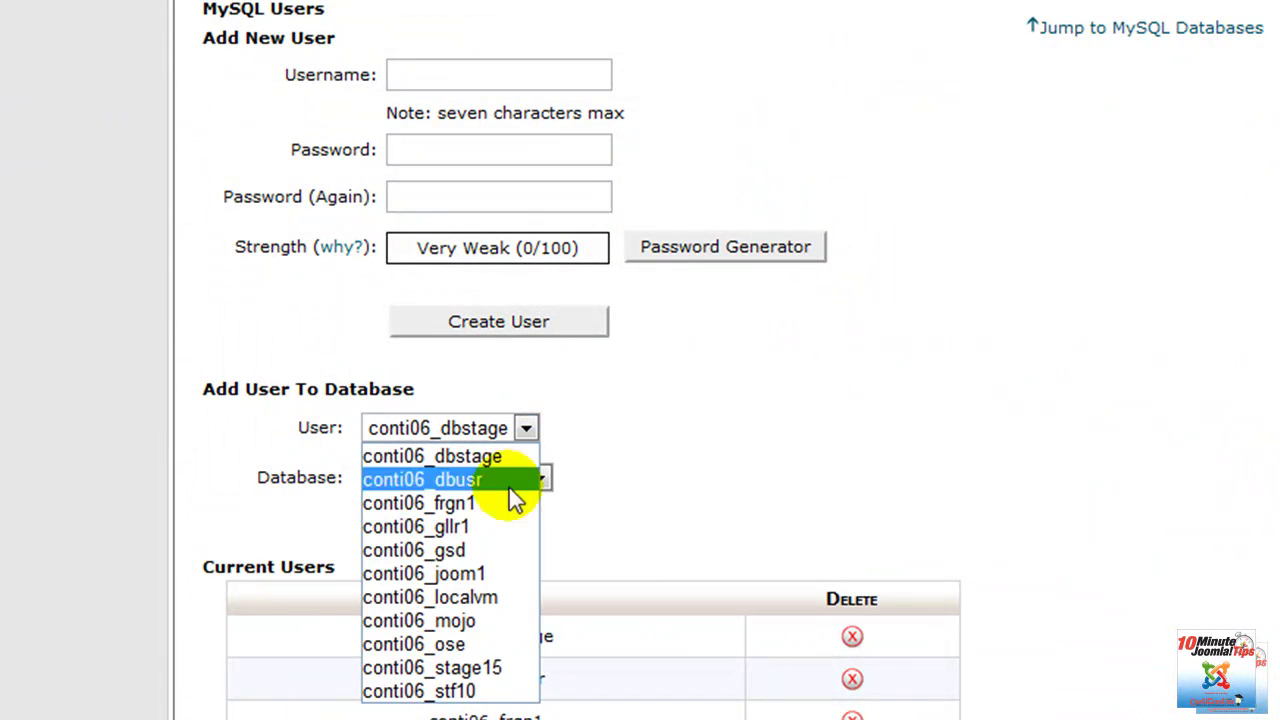
click(500, 597)
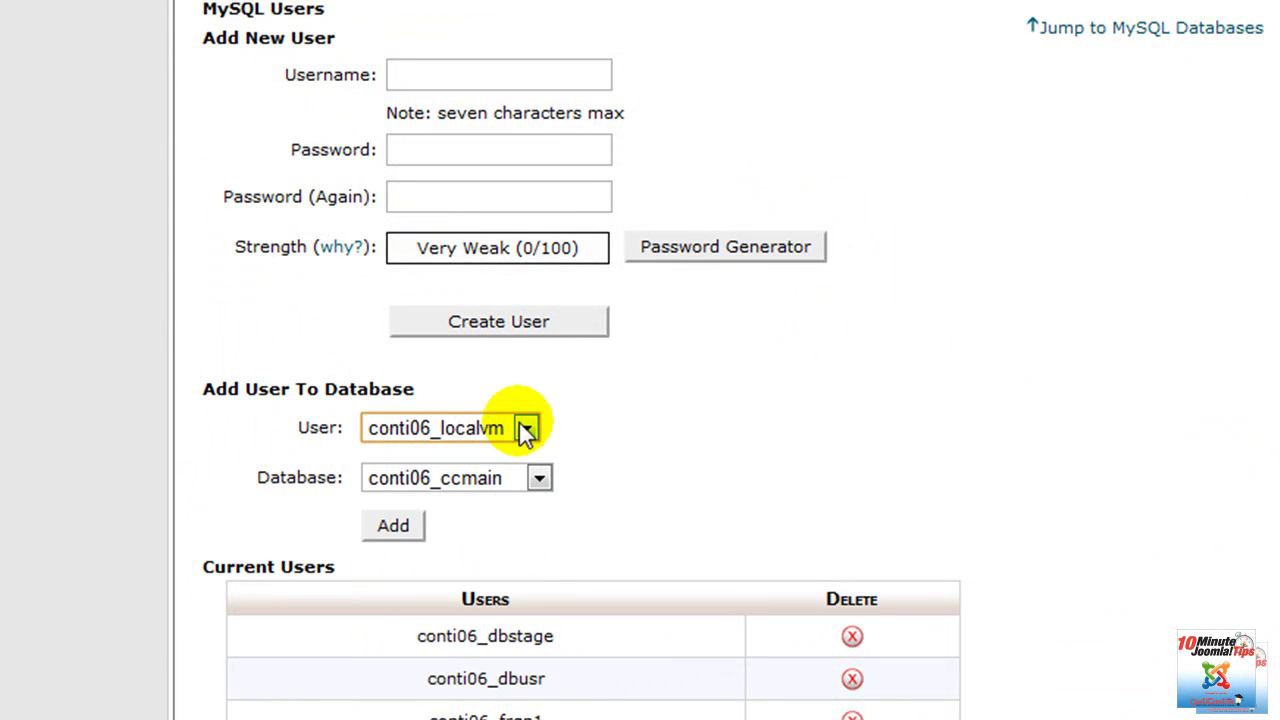
click(539, 479)
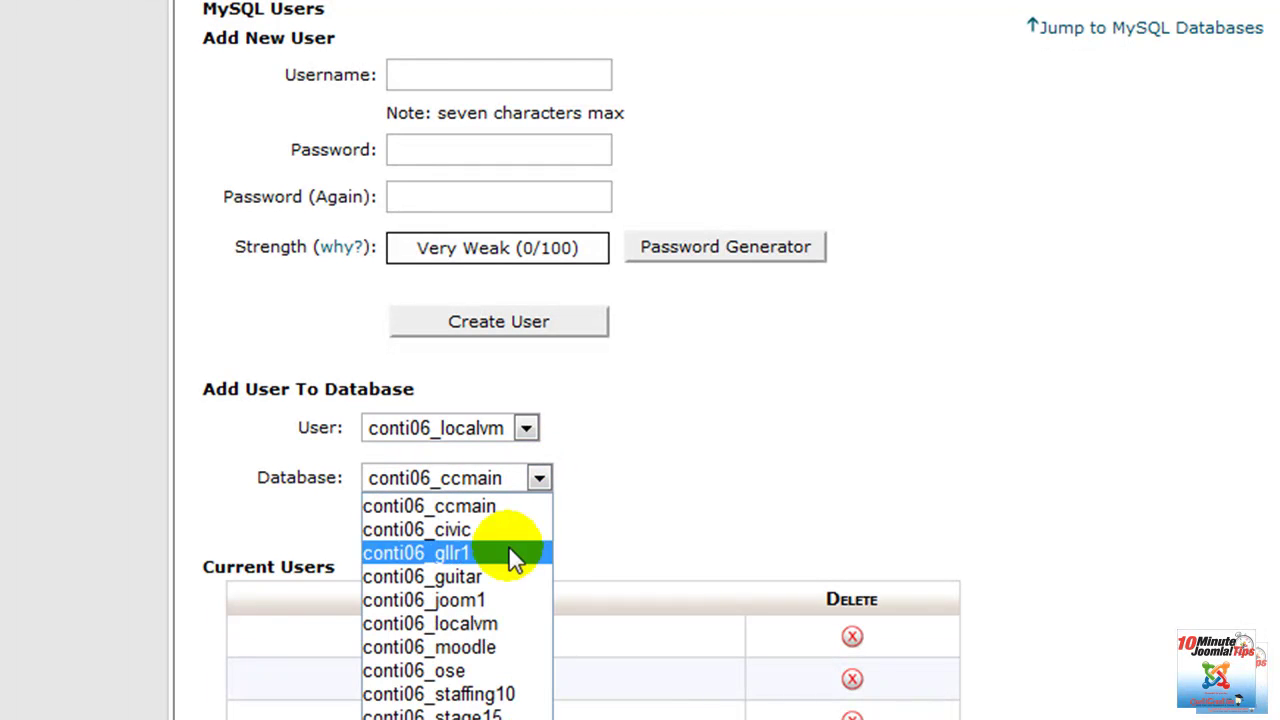
click(487, 621)
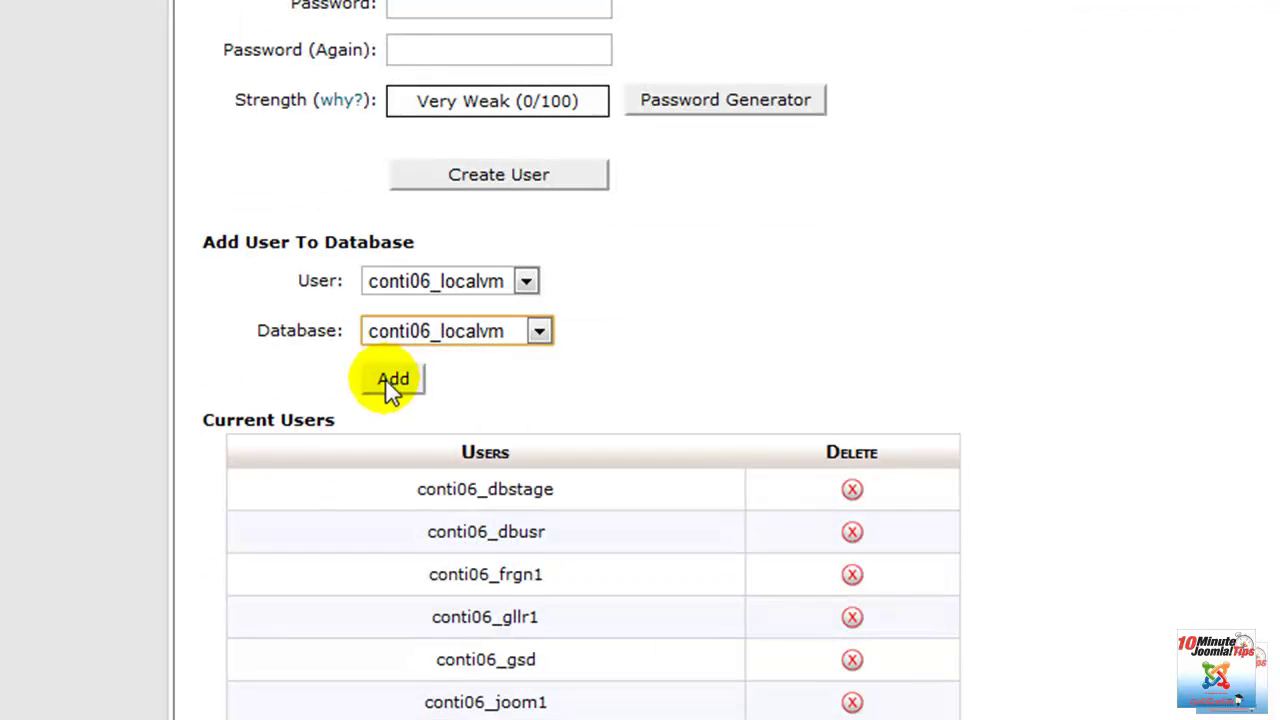
click(393, 381)
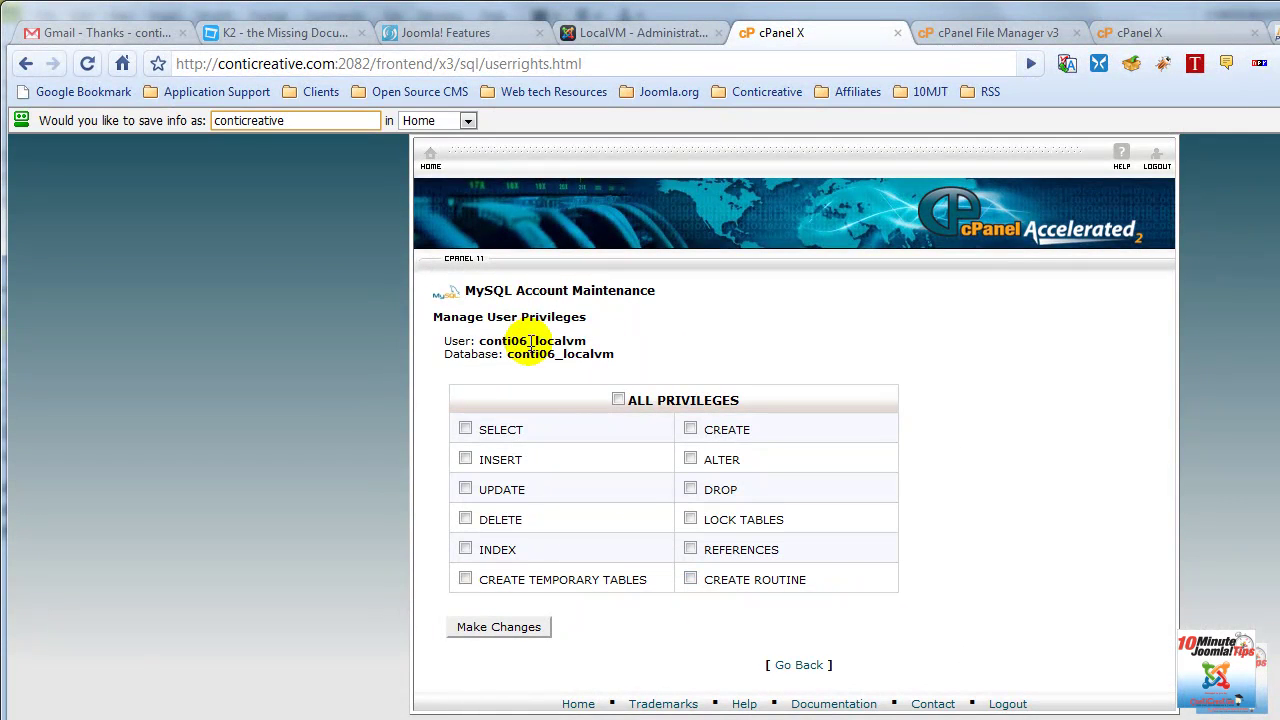
click(618, 399)
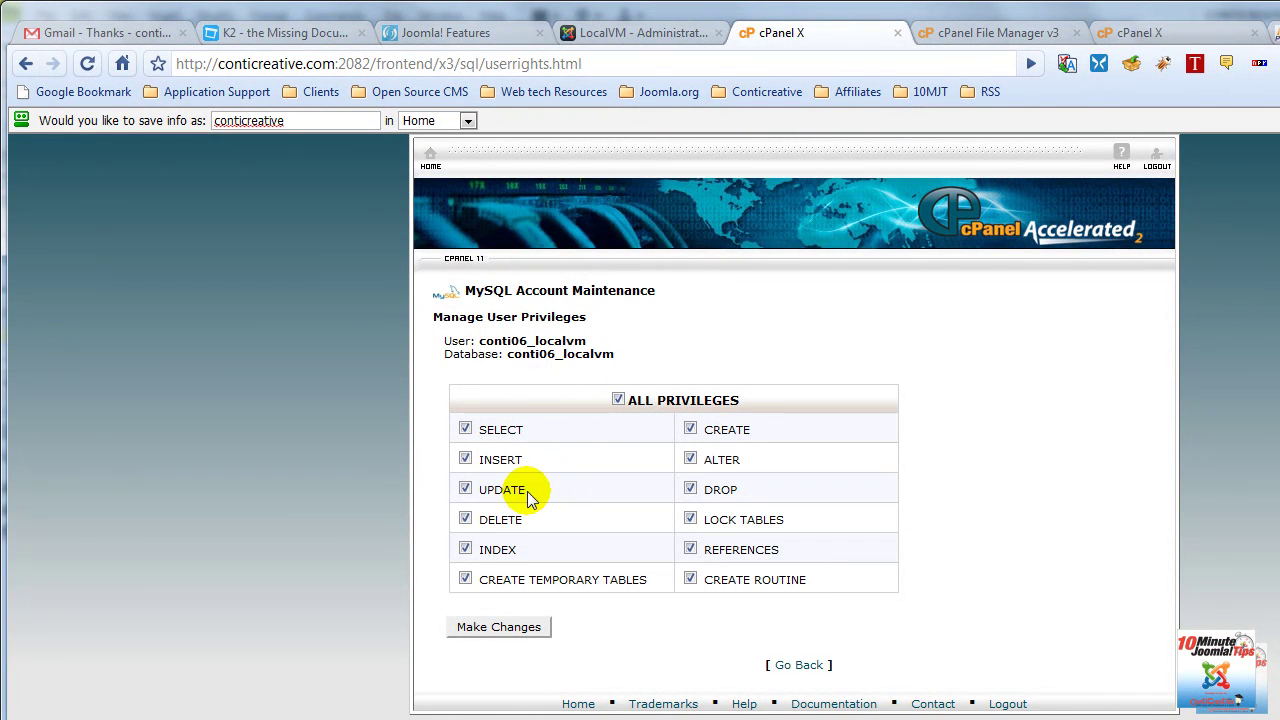
click(505, 633)
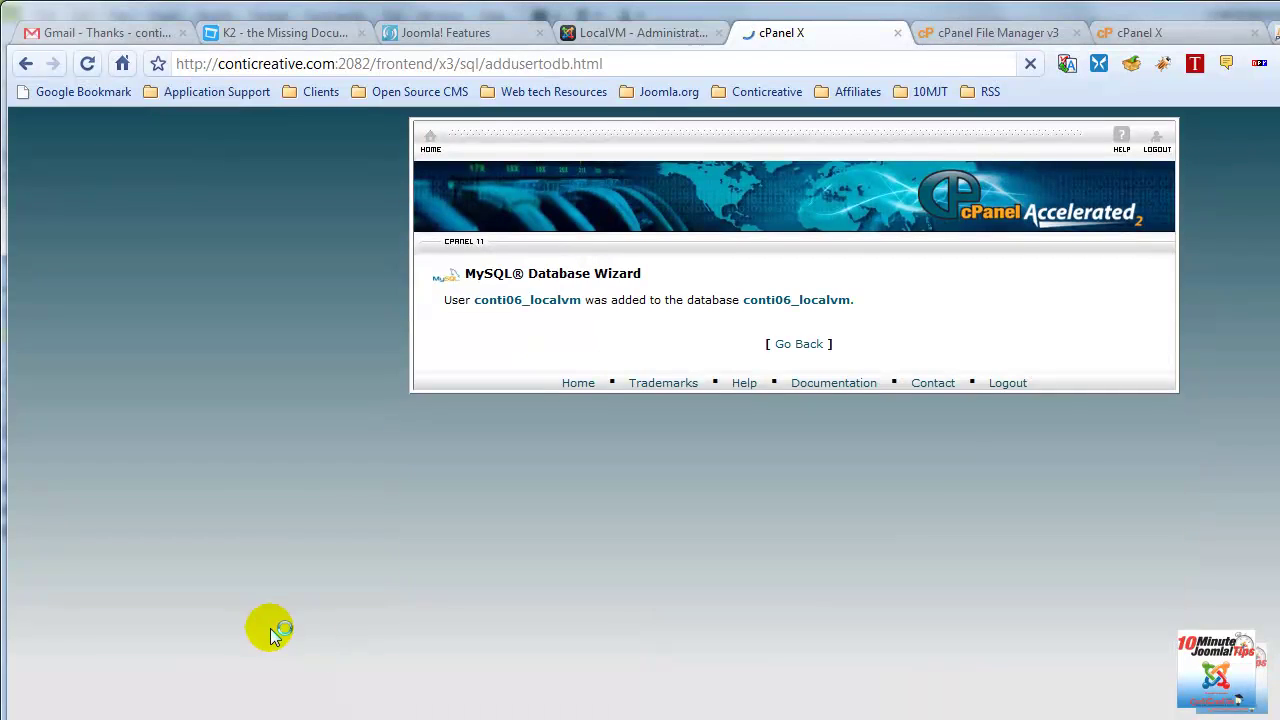